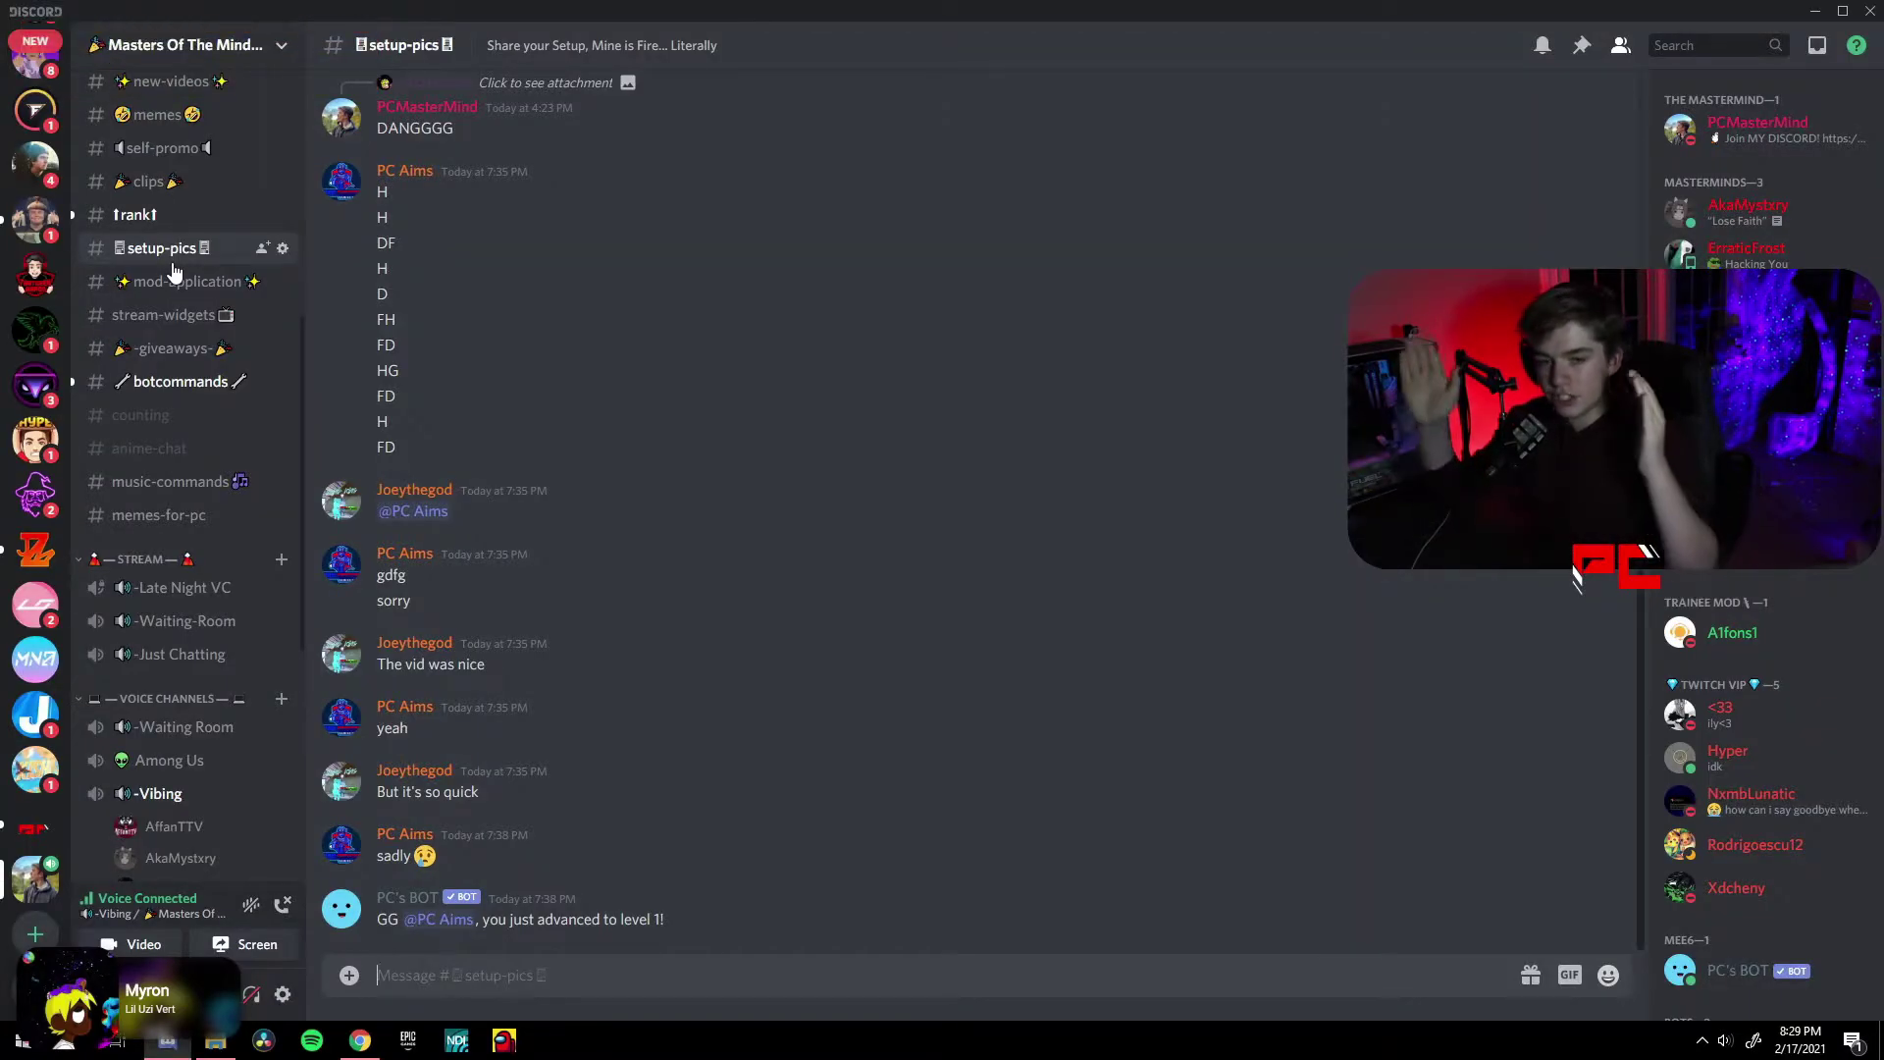
- Choose Server Settings from the server name dropdown to show the overview page
click(171, 59)
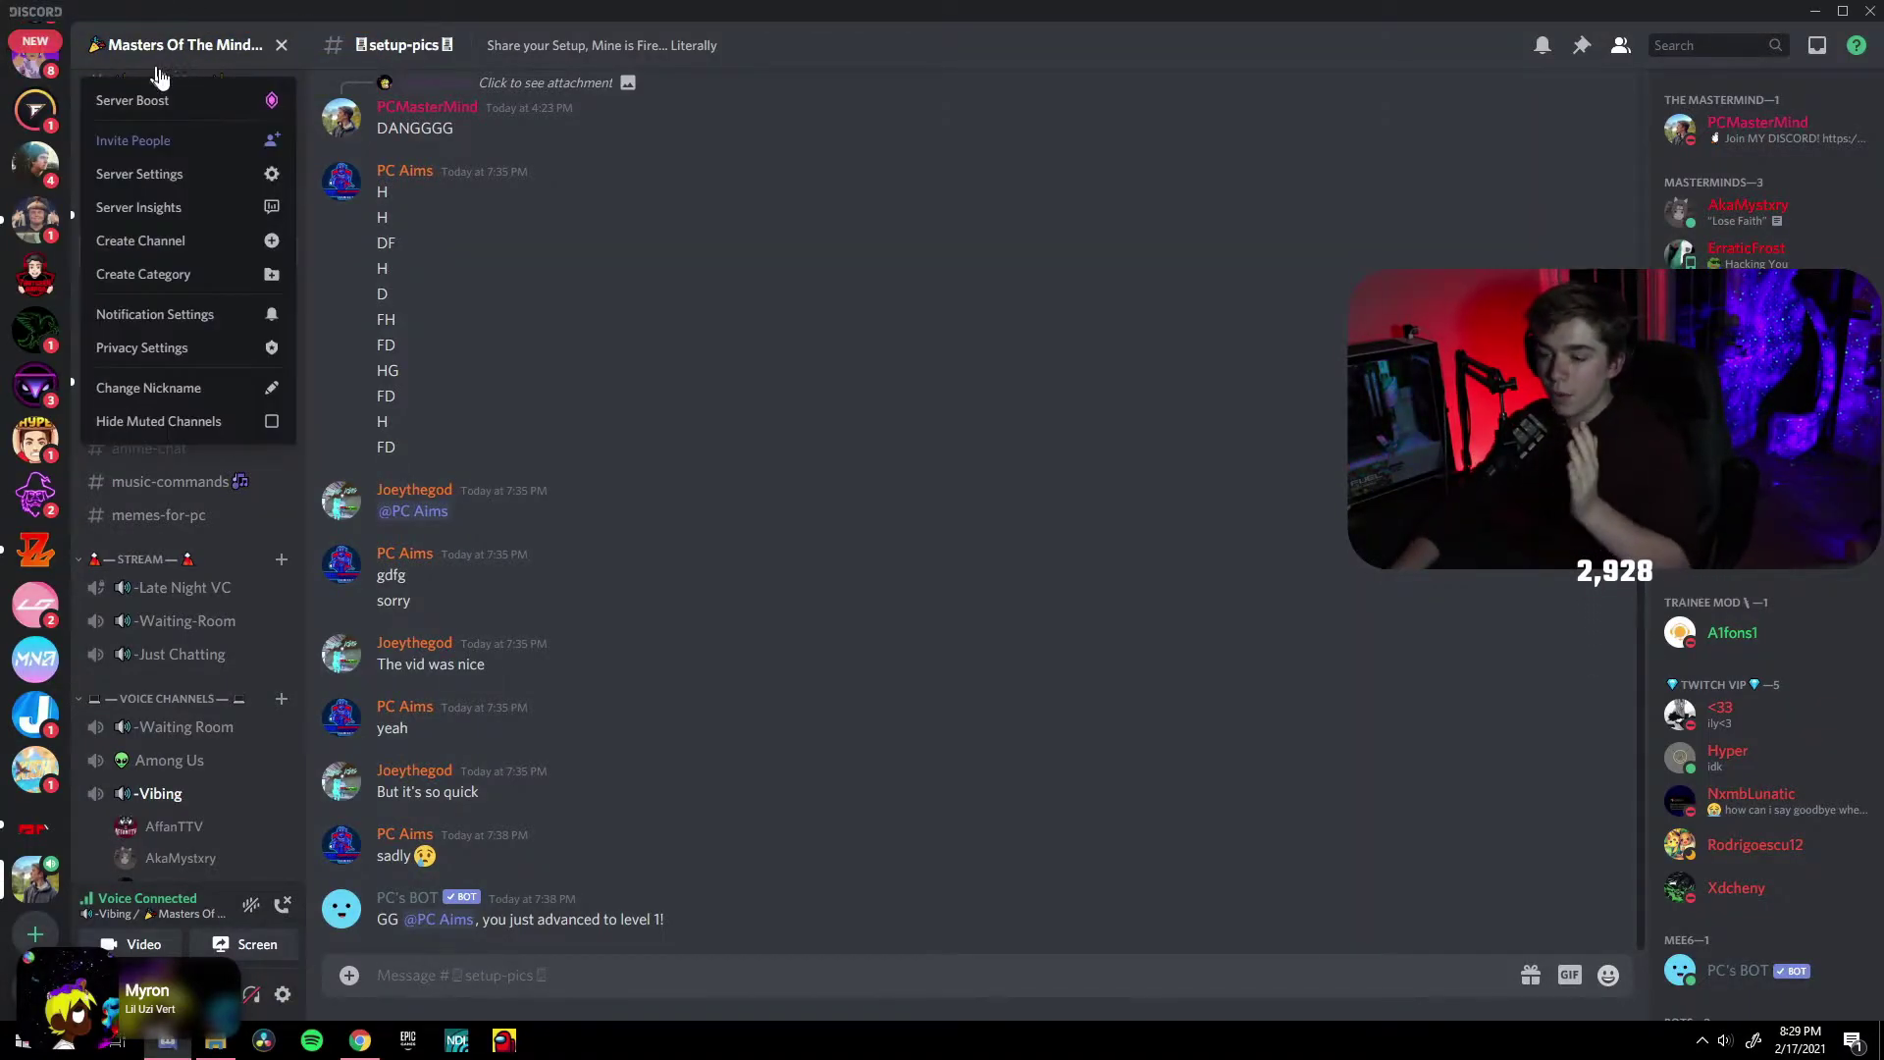
click(148, 175)
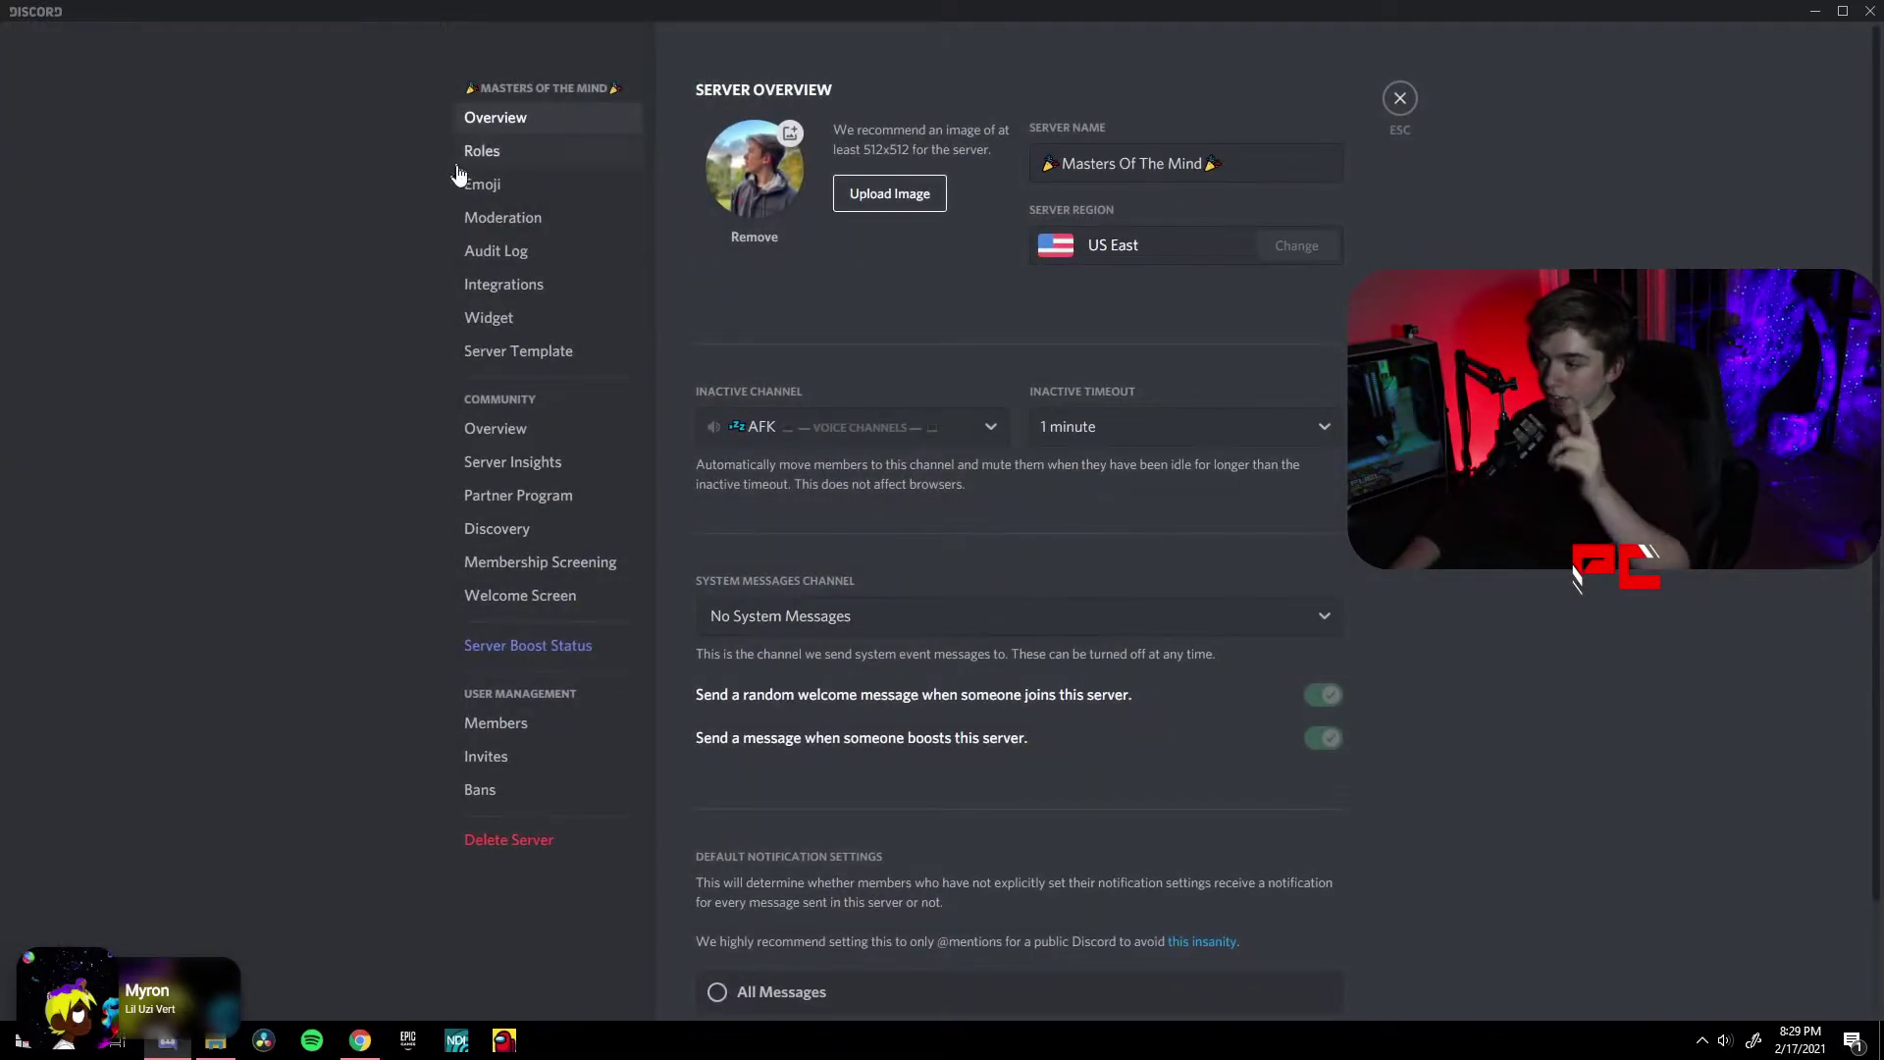
- Switch Server Settings to the Emoji page, showing 82 available slots
click(508, 154)
click(513, 188)
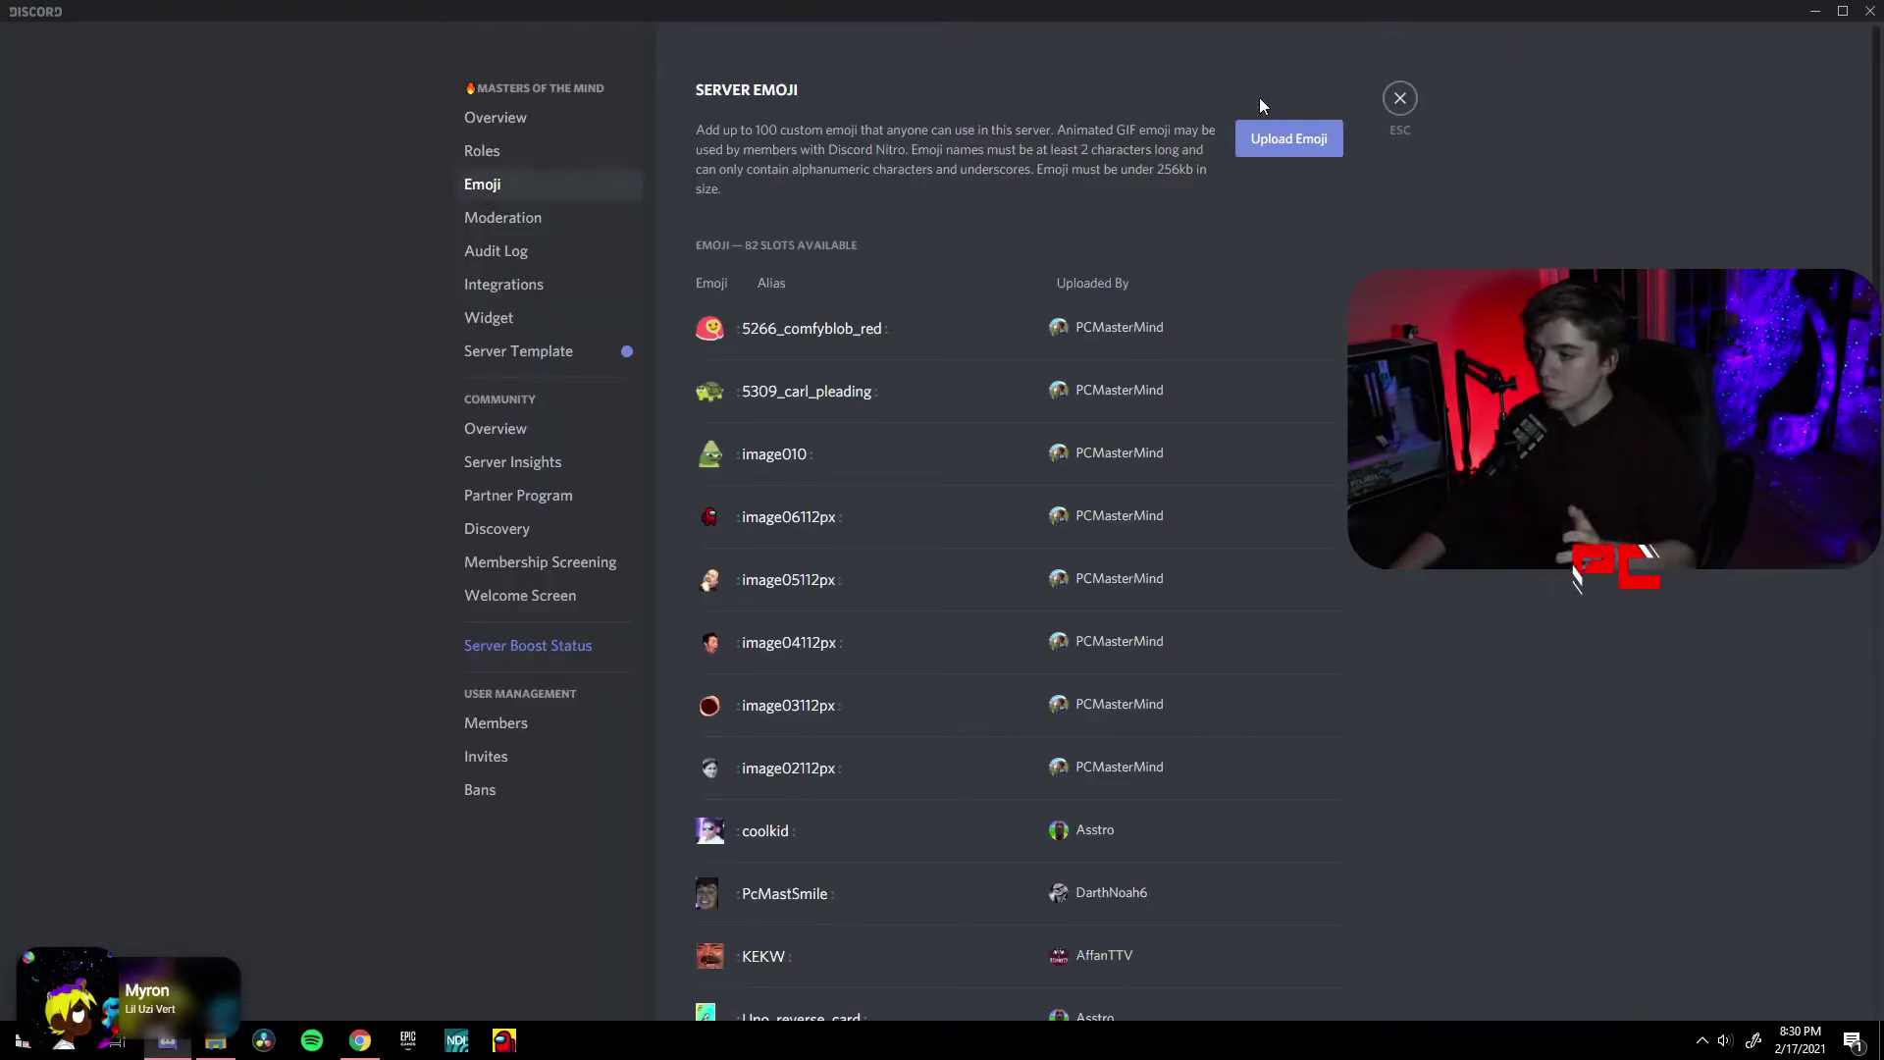
- Upload the 'Vibing Cat' GIF from Downloads as the animated emoji VibingCat
click(1273, 156)
scroll(737, 461, down, 5)
scroll(738, 462, down, 5)
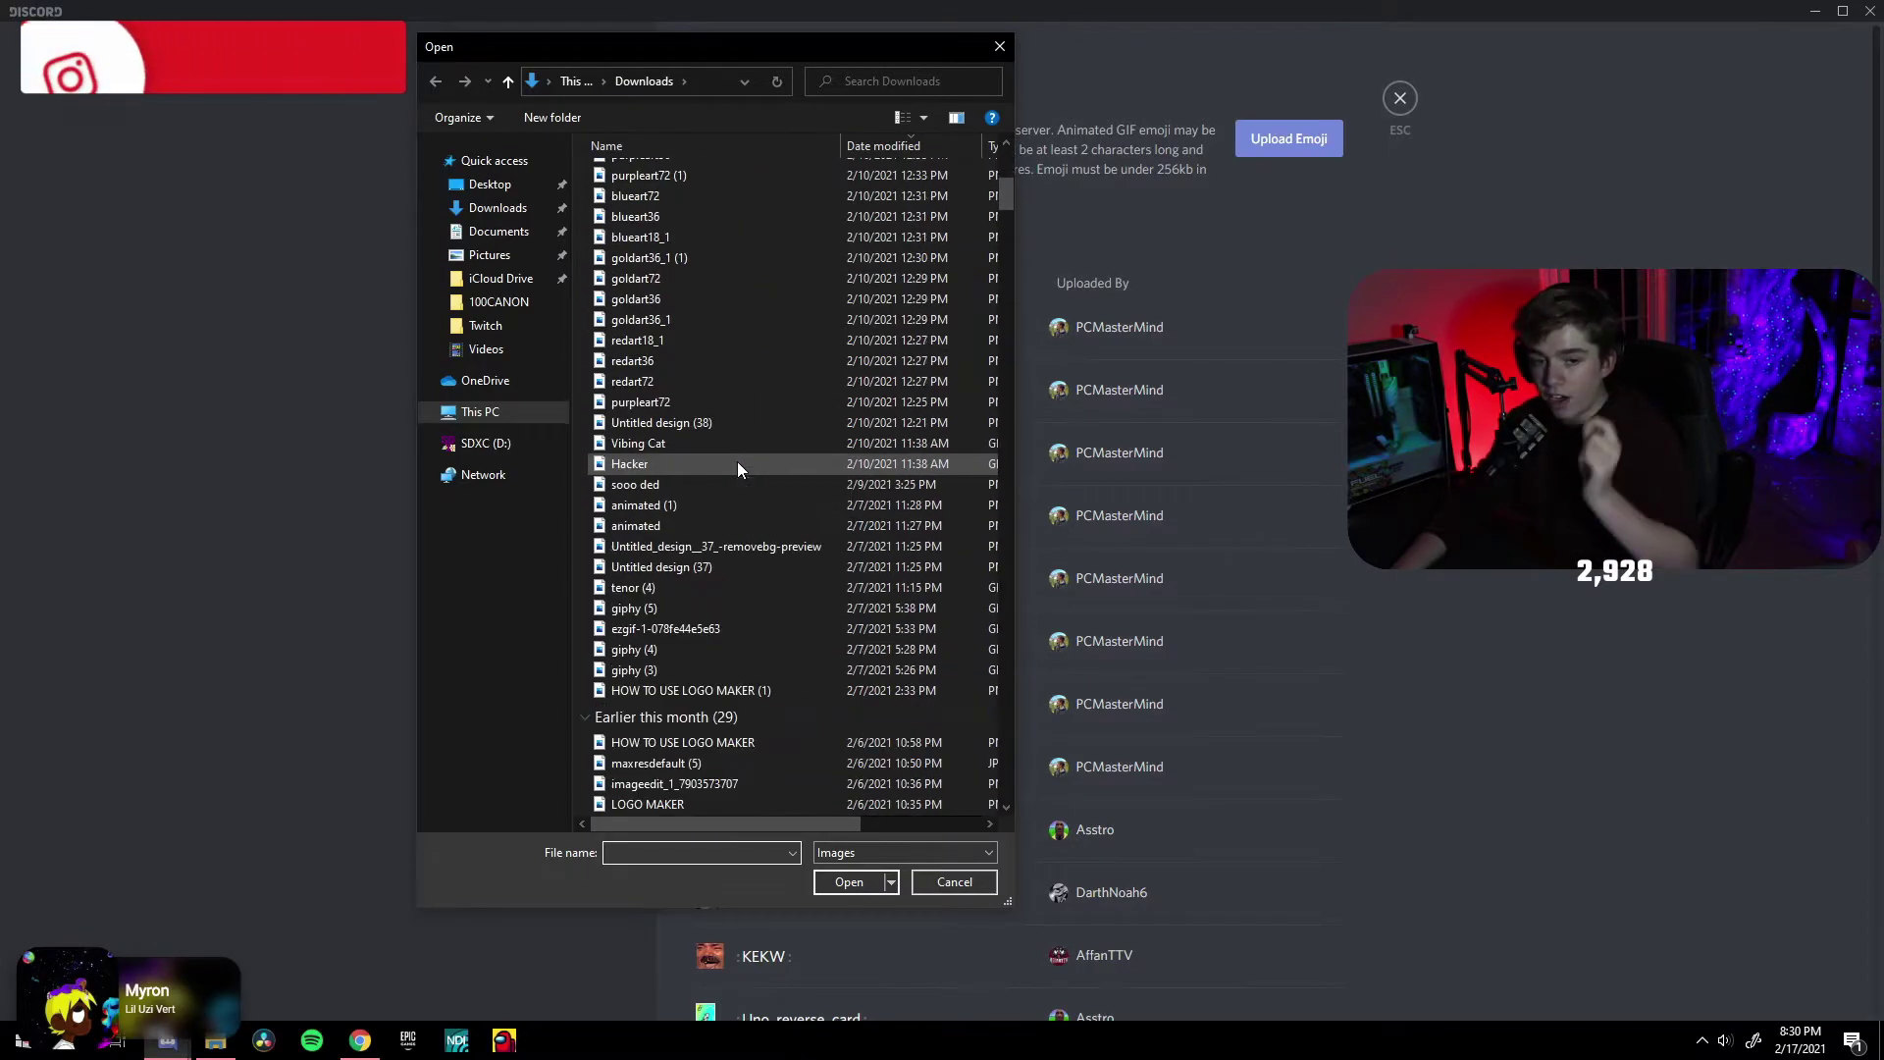
scroll(732, 453, down, 4)
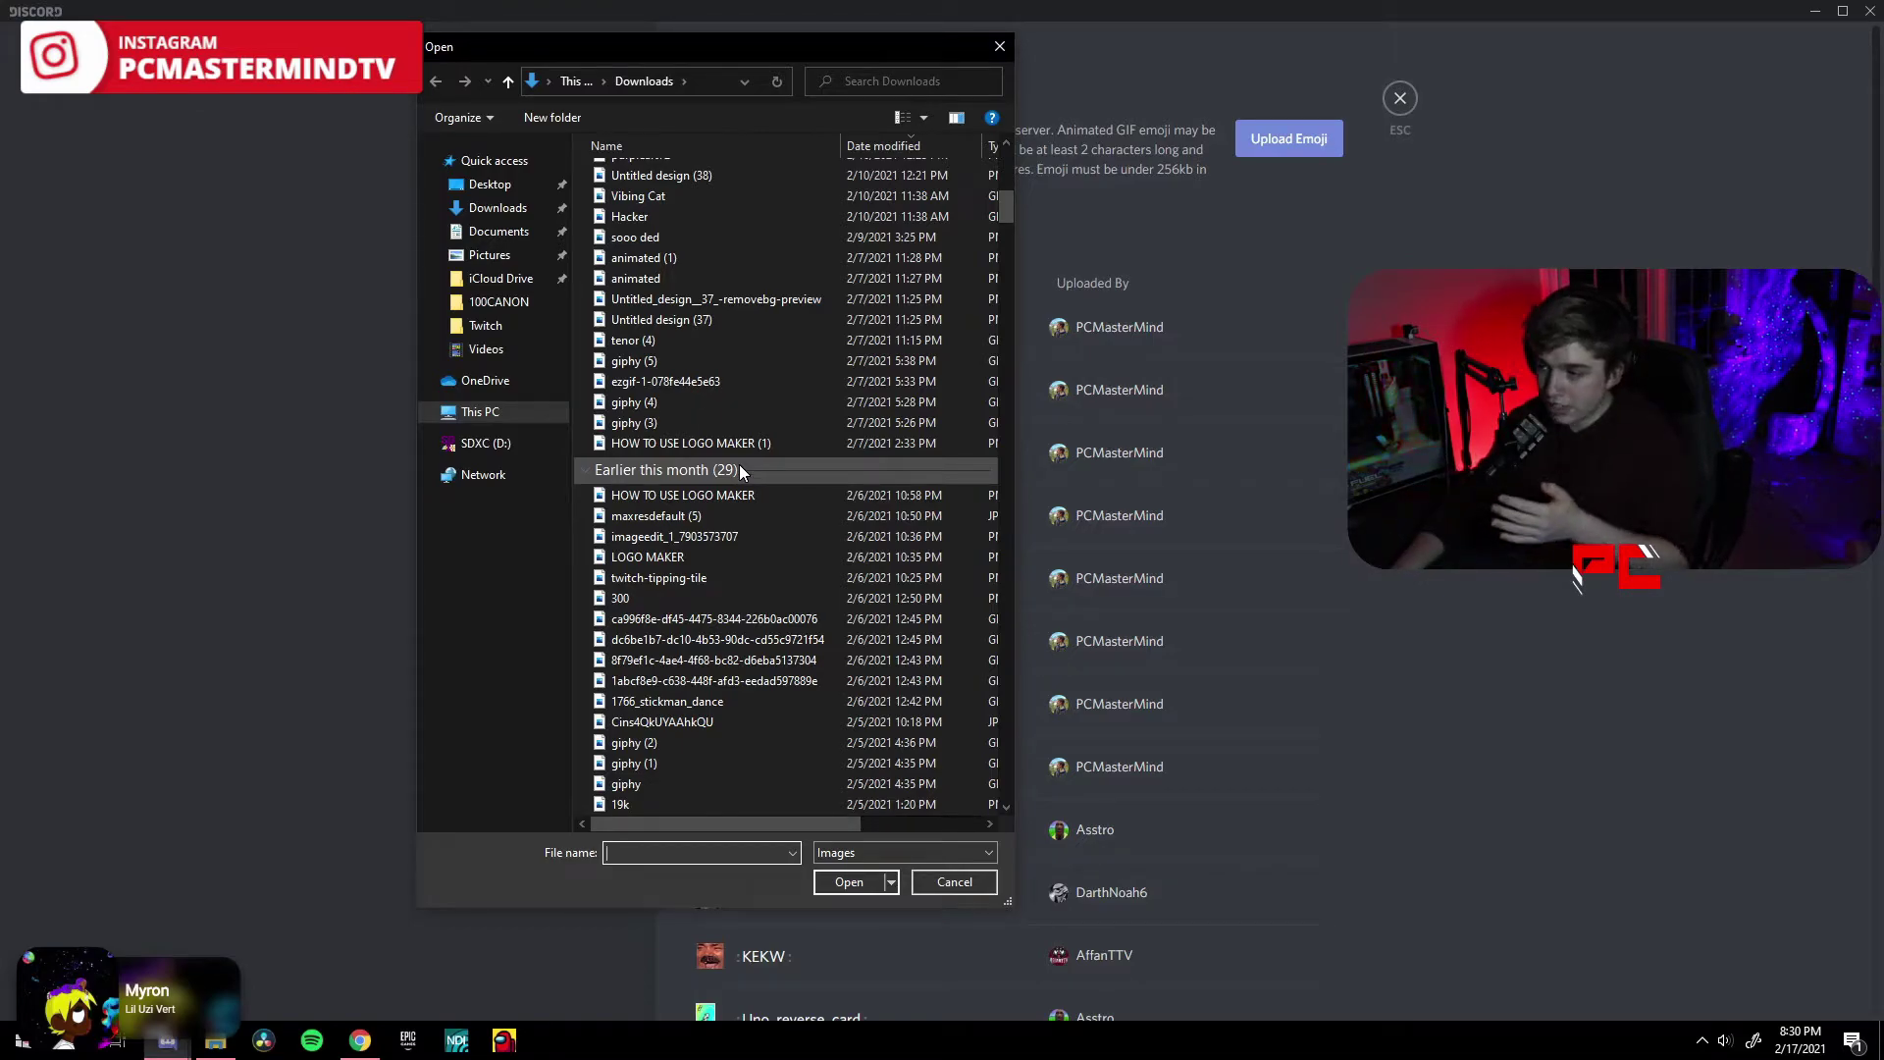
scroll(739, 463, up, 2)
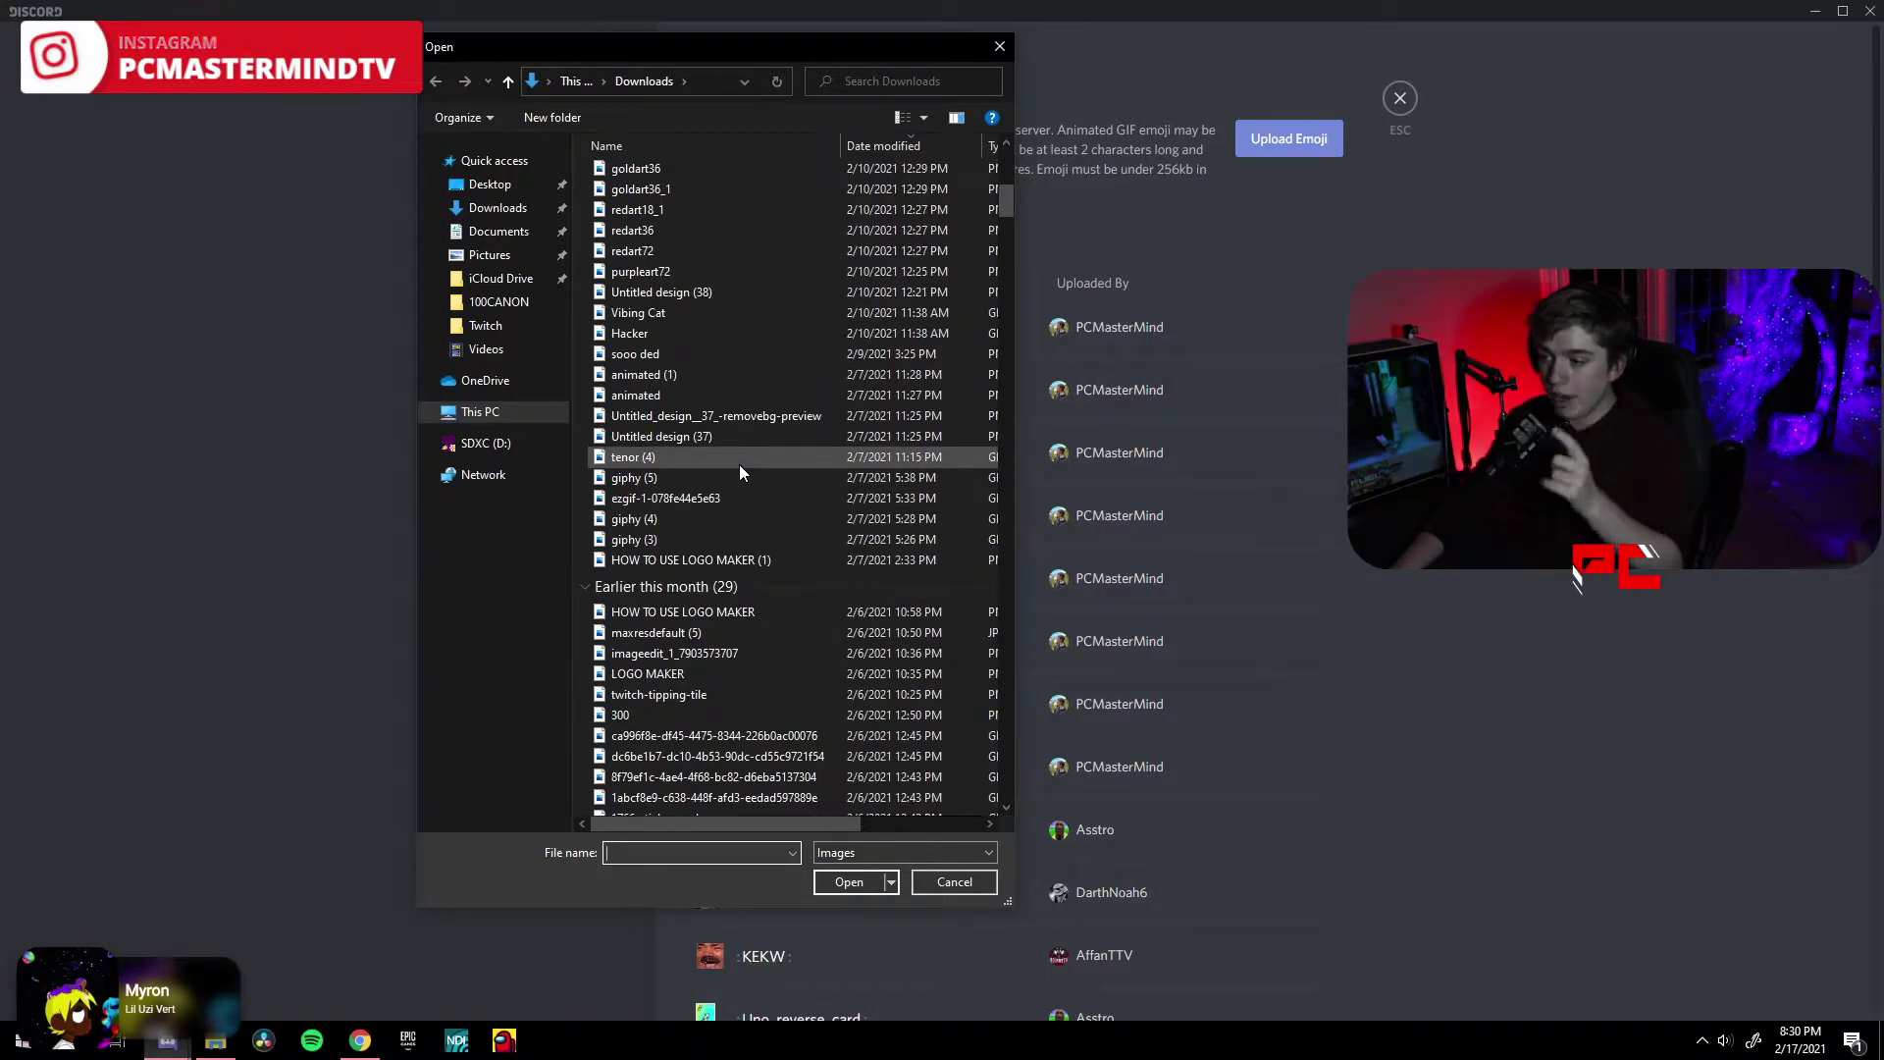
click(658, 313)
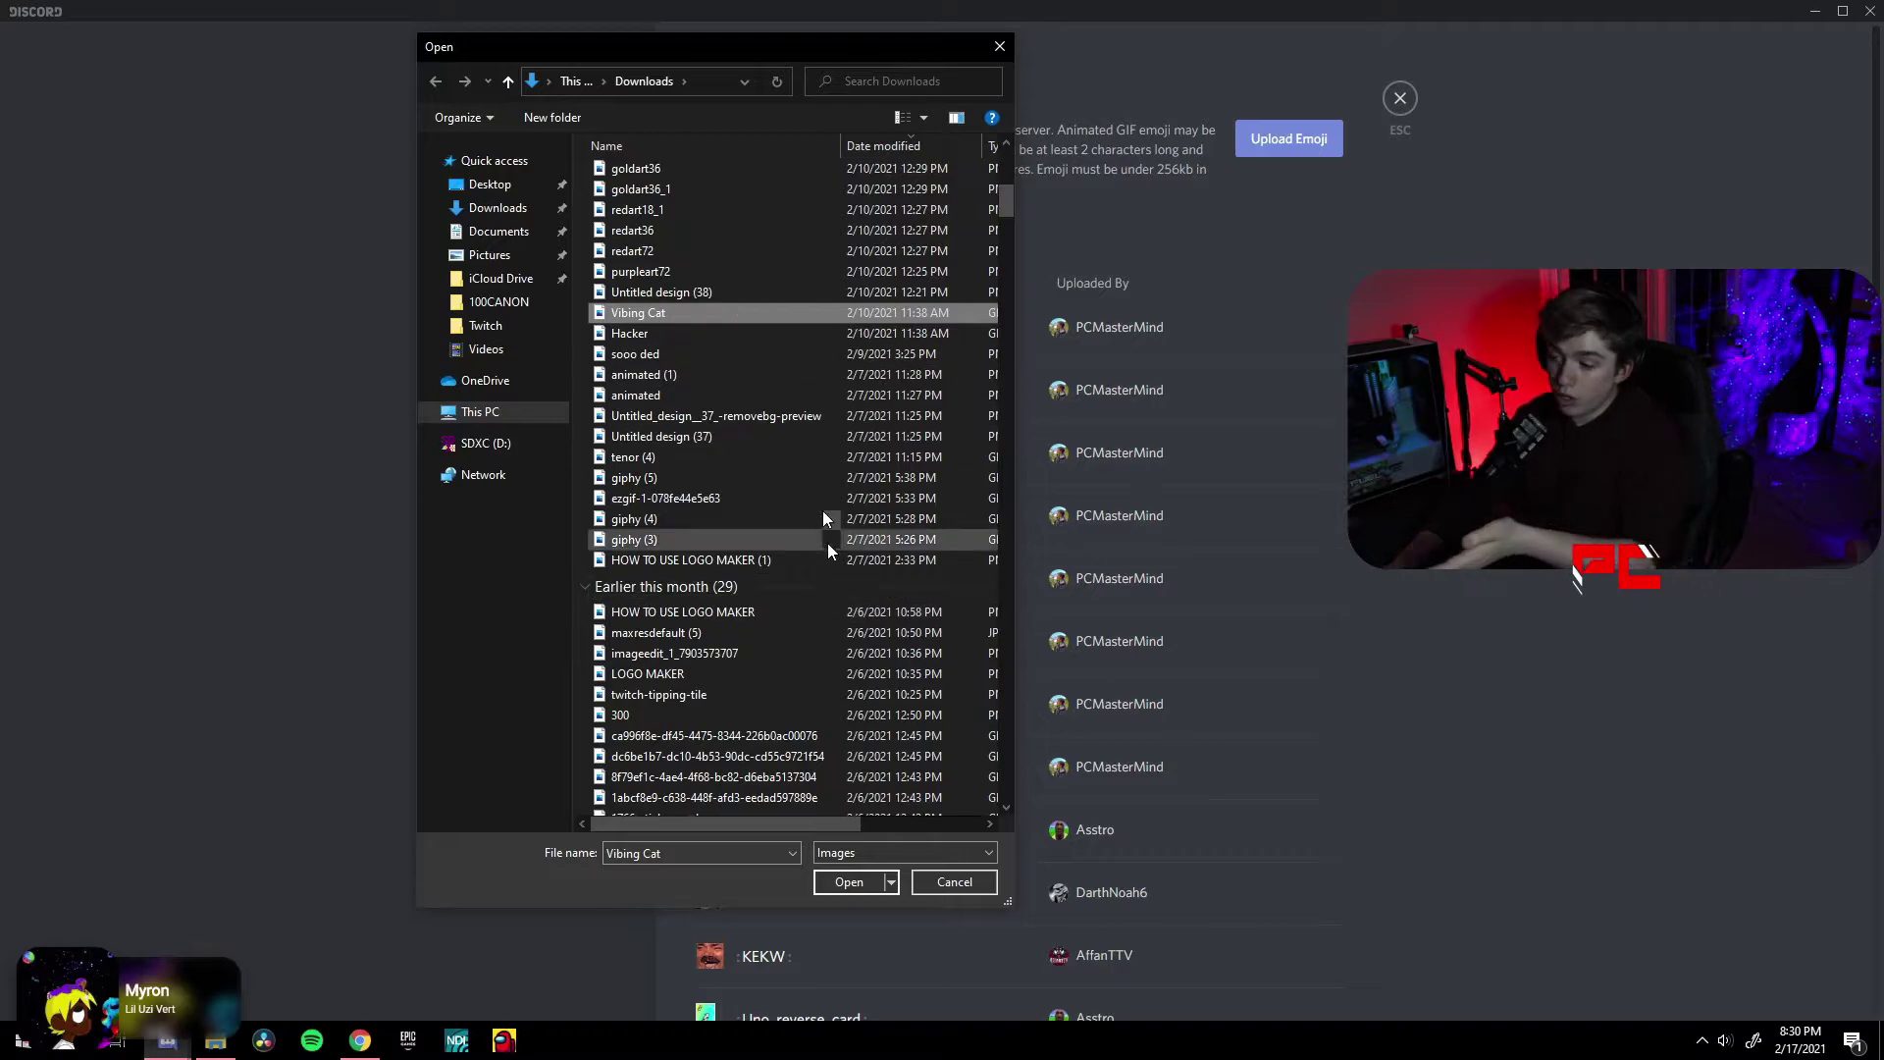
click(856, 885)
scroll(855, 887, down, 6)
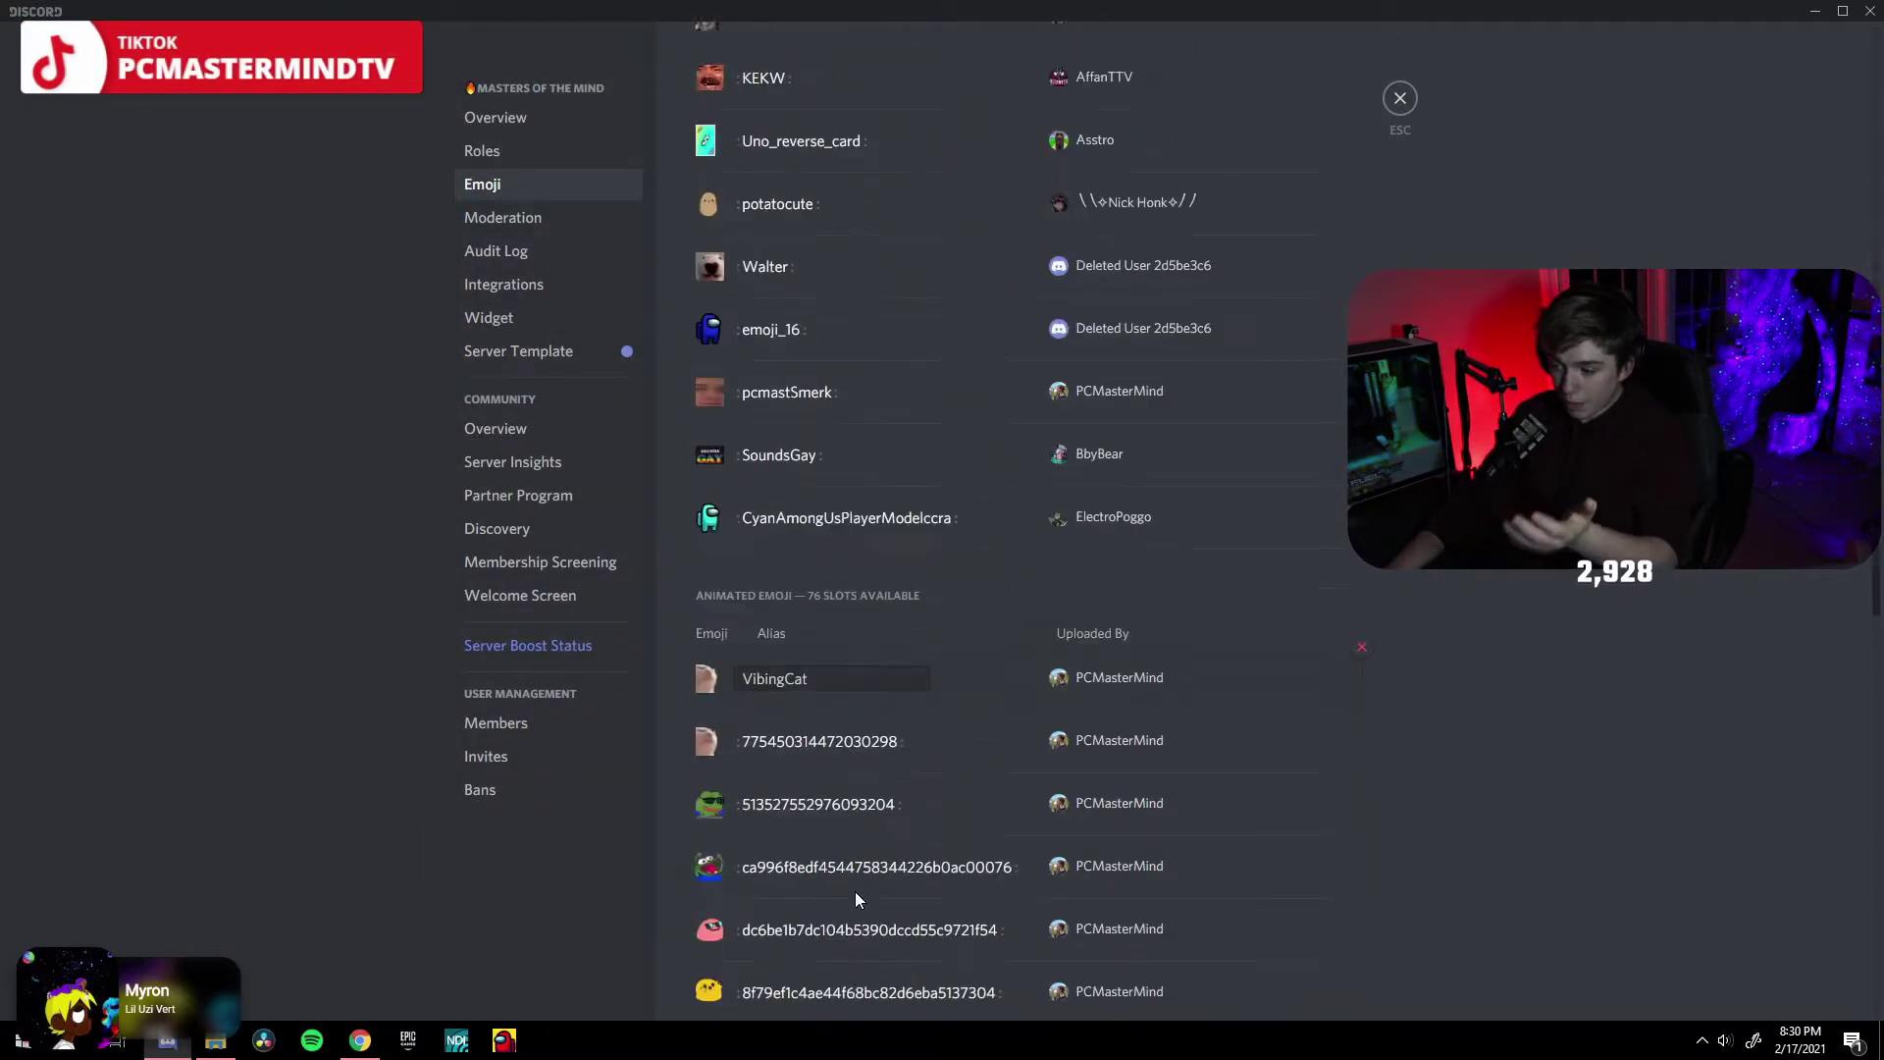
scroll(834, 838, down, 2)
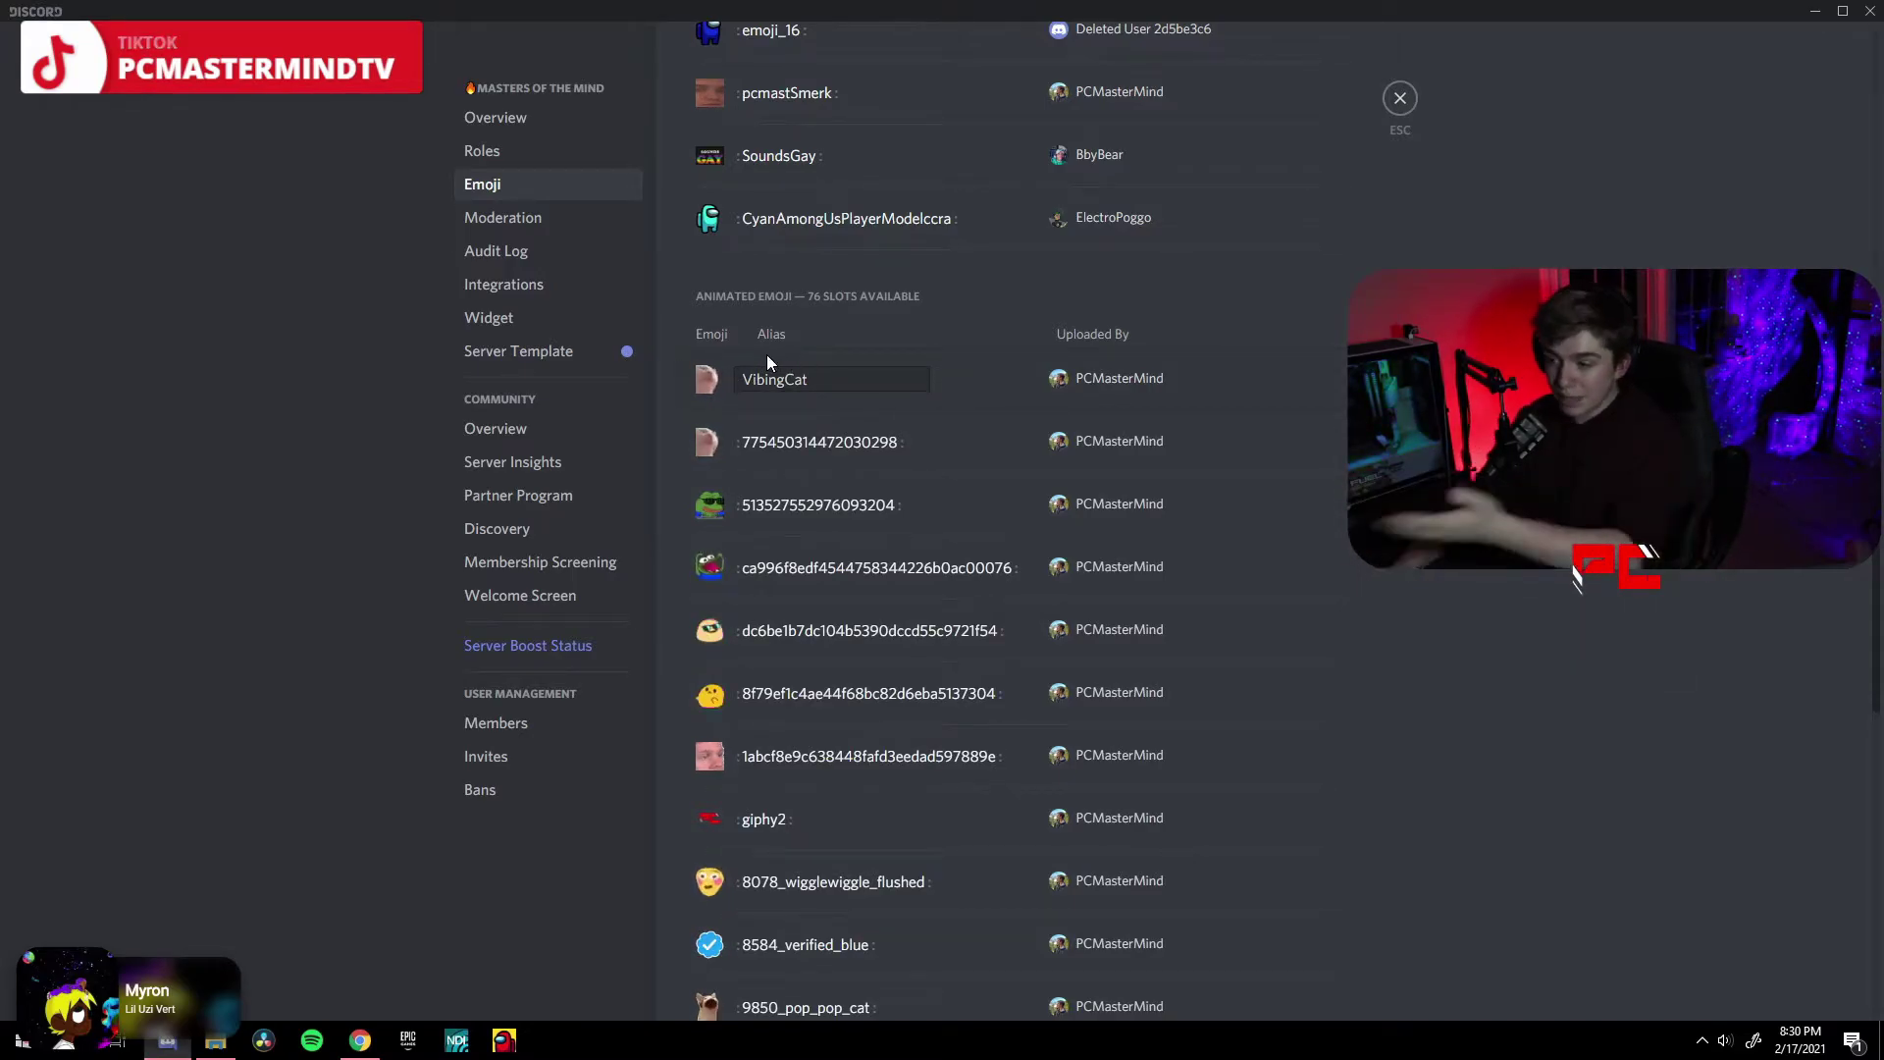
scroll(761, 488, up, 3)
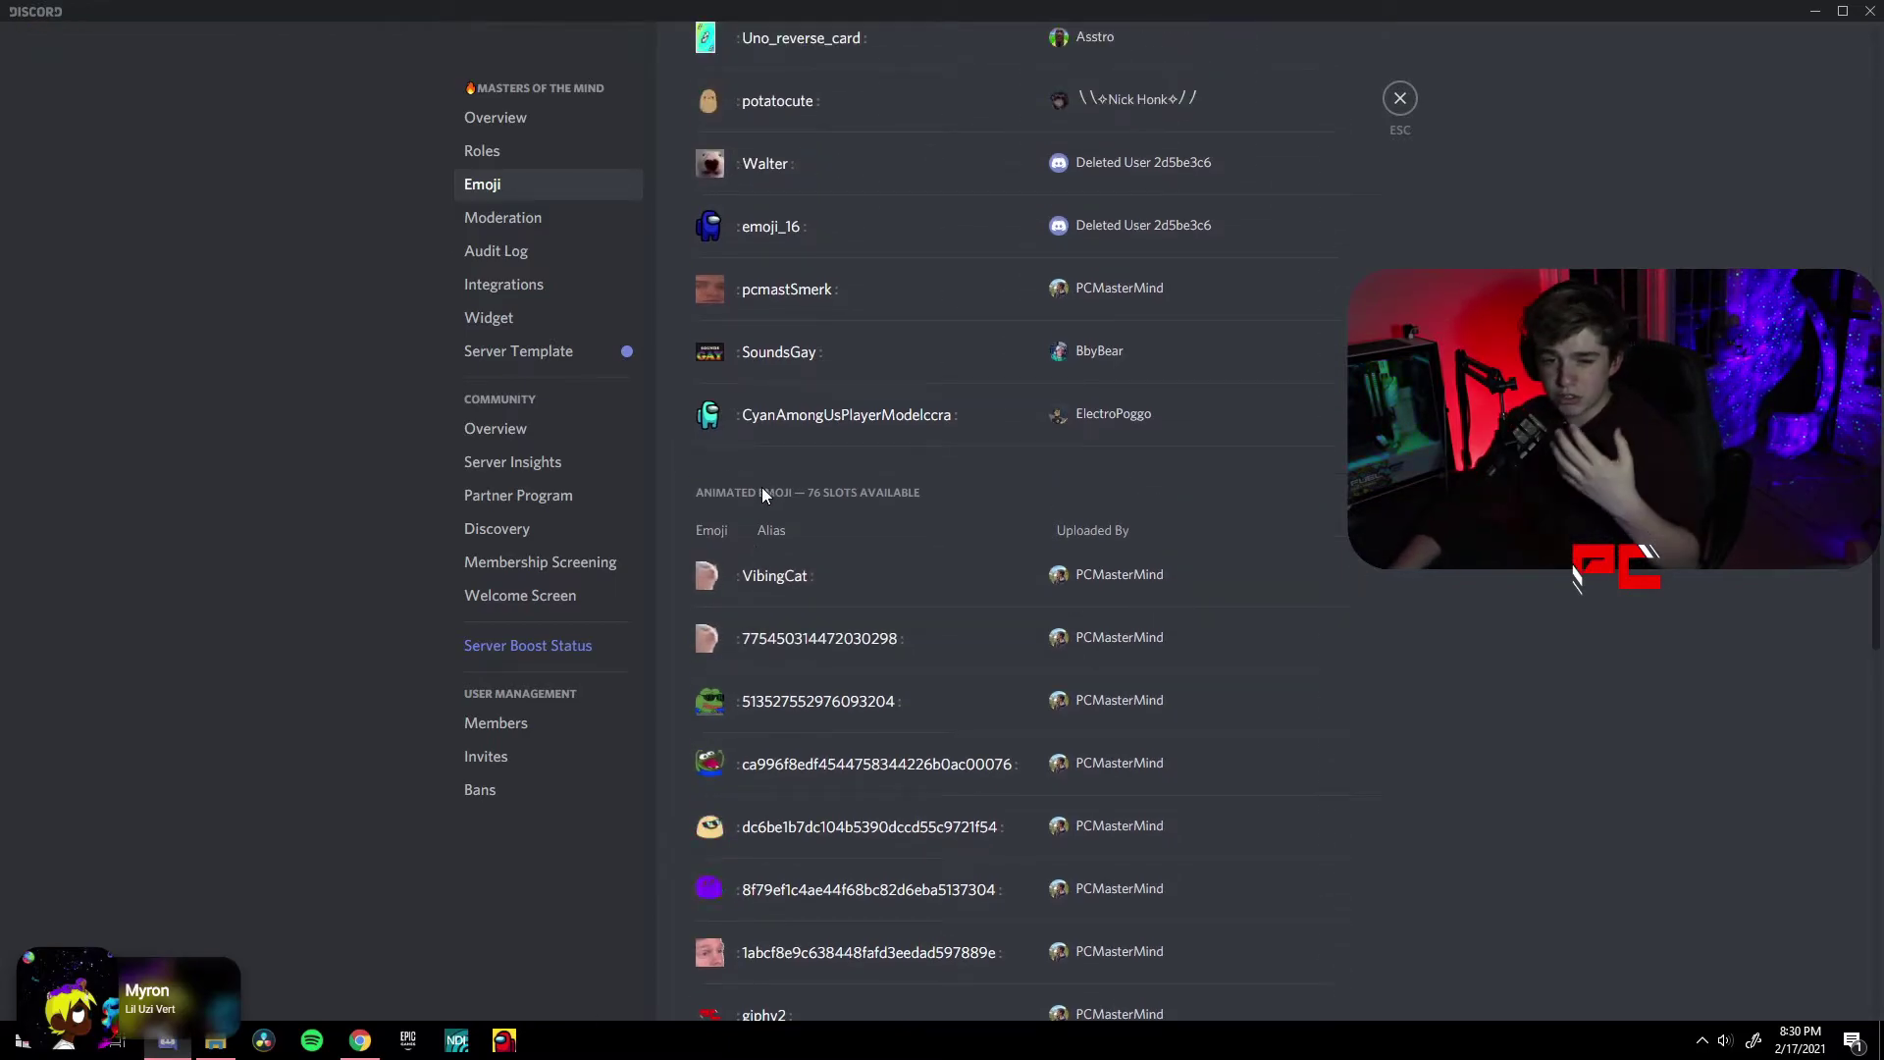
scroll(763, 497, up, 15)
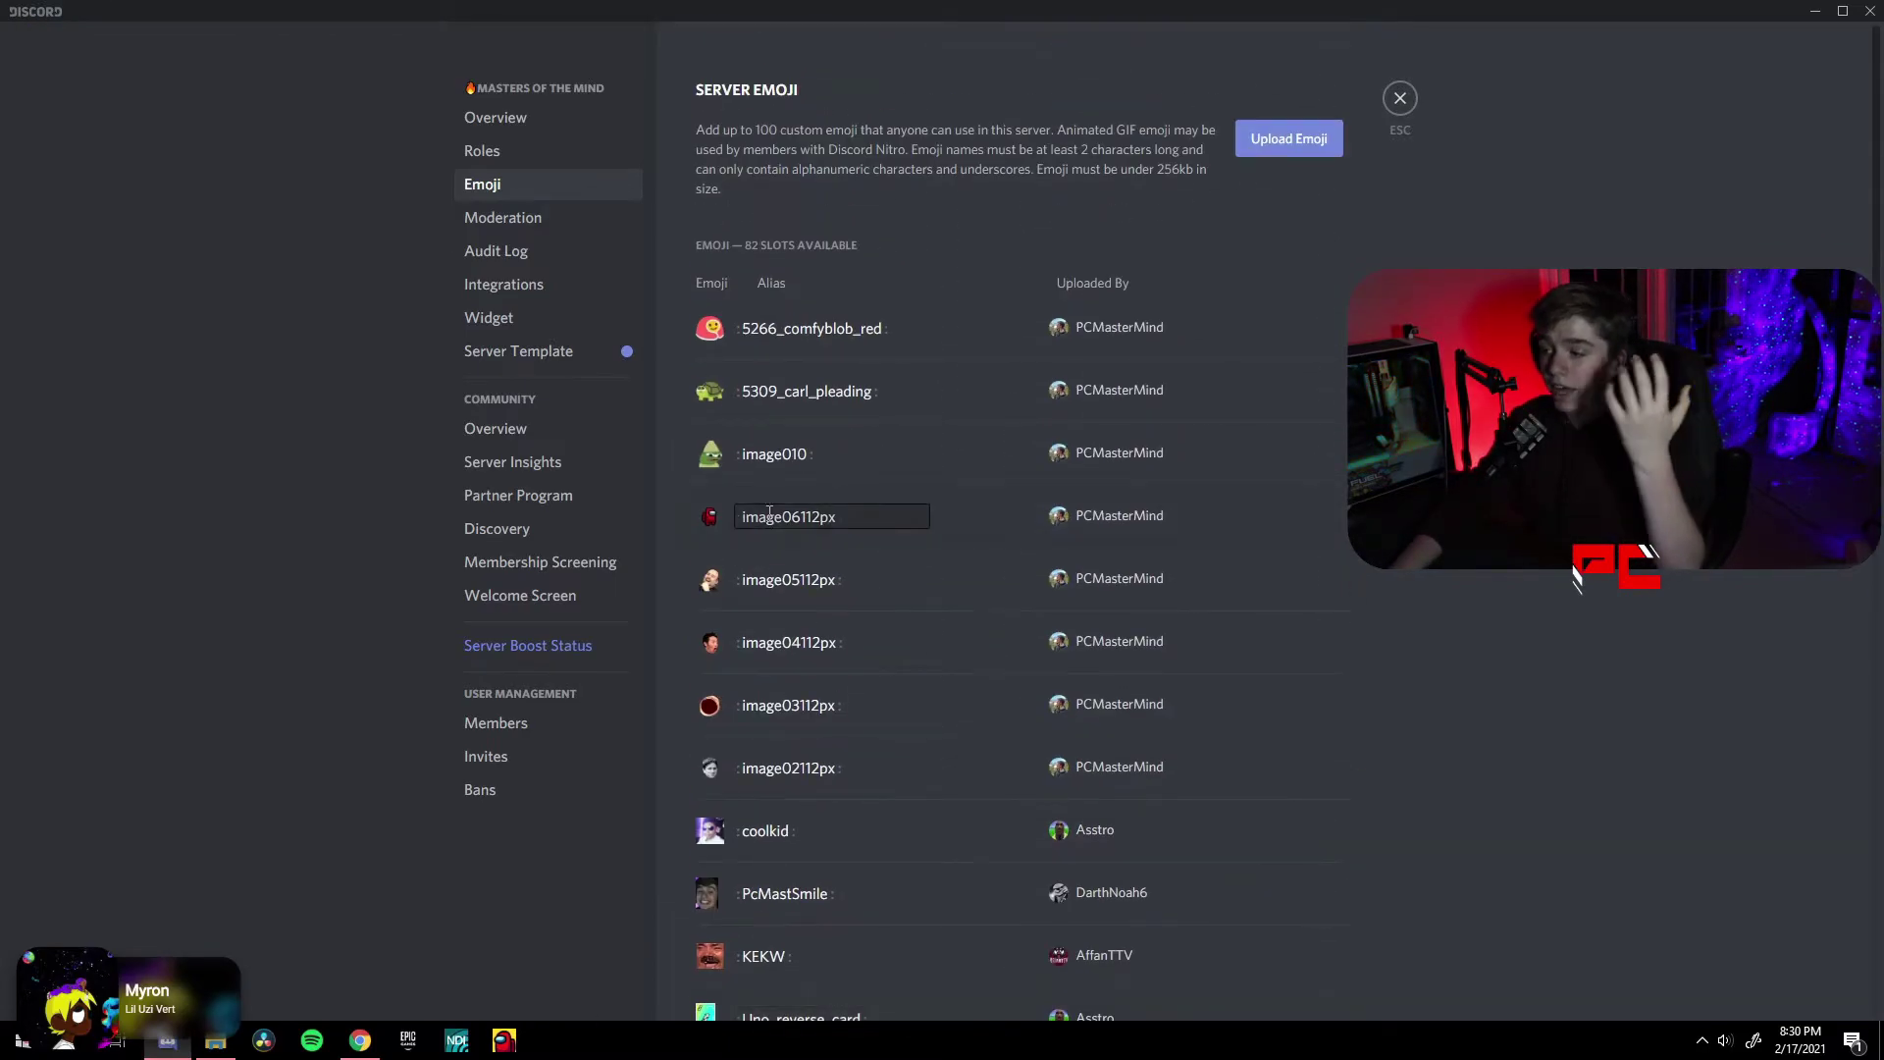
- Upload the 'Hacker' image from Downloads as a second server emoji
click(1260, 135)
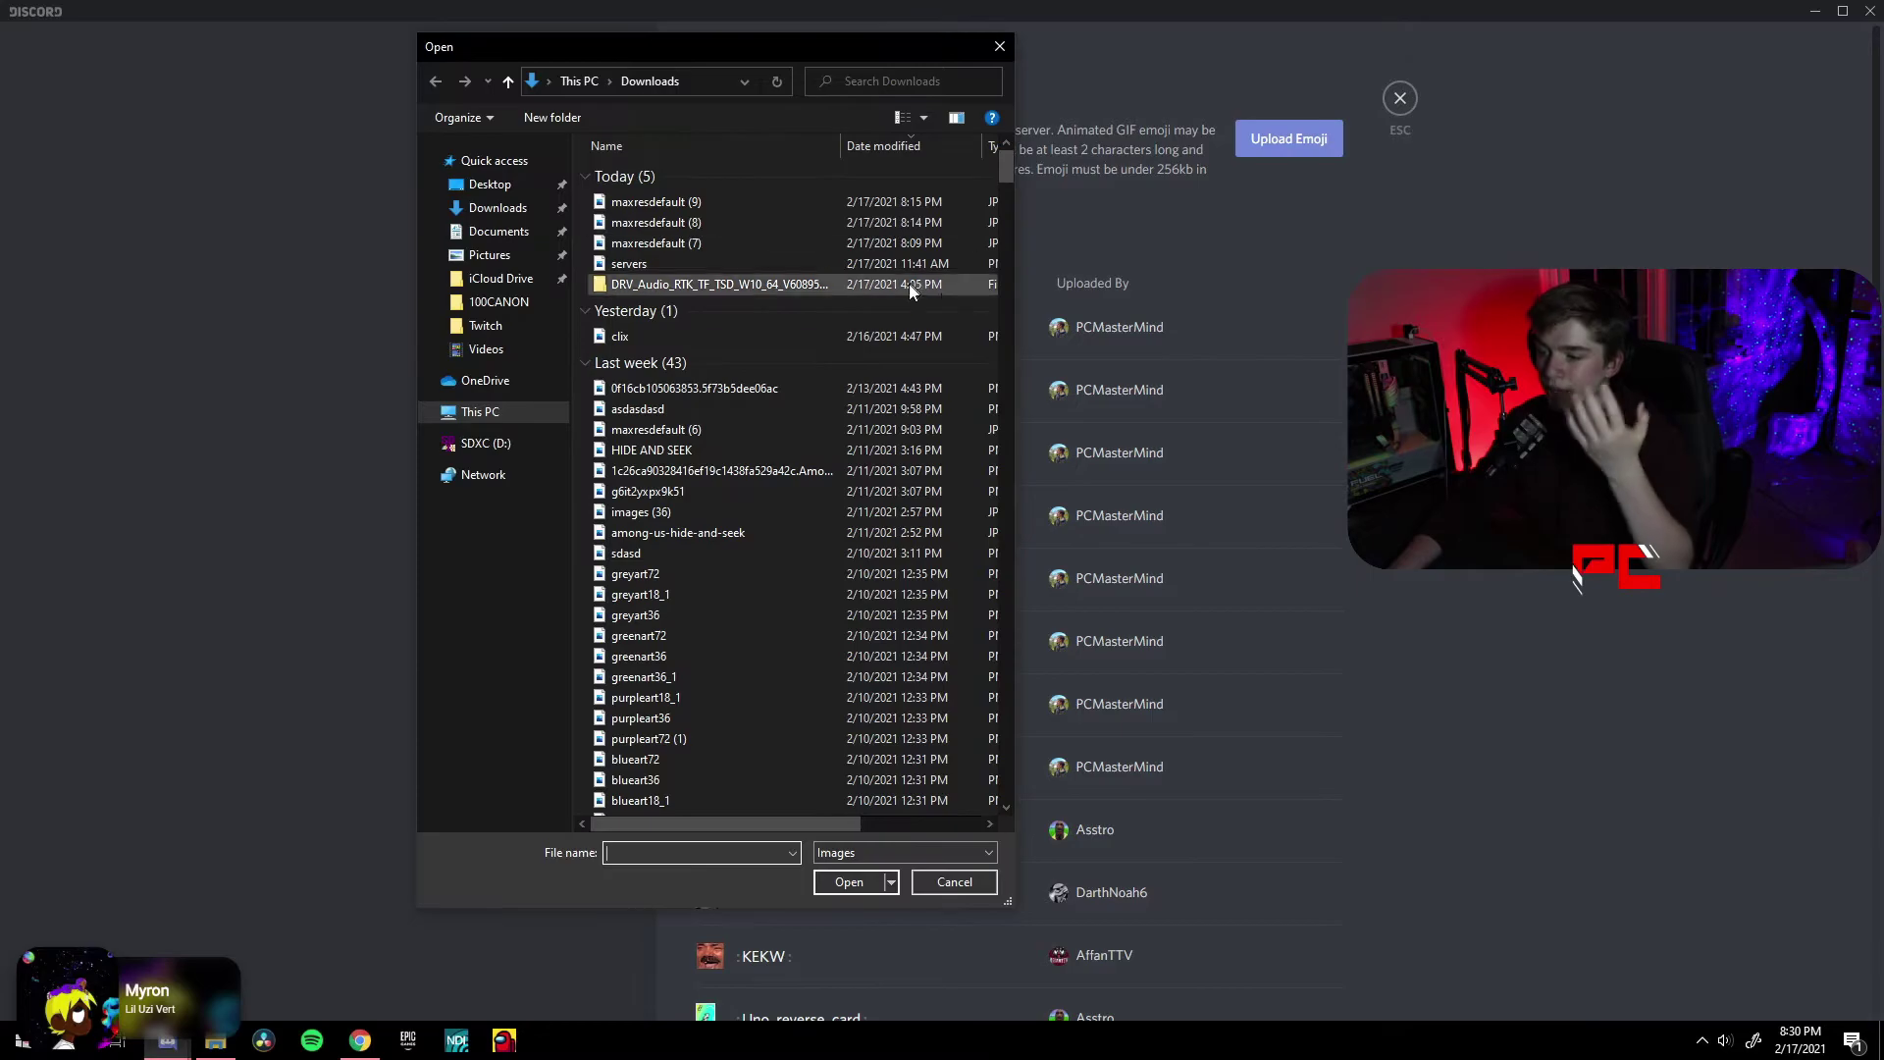
scroll(699, 527, down, 5)
scroll(699, 527, down, 2)
scroll(700, 527, down, 1)
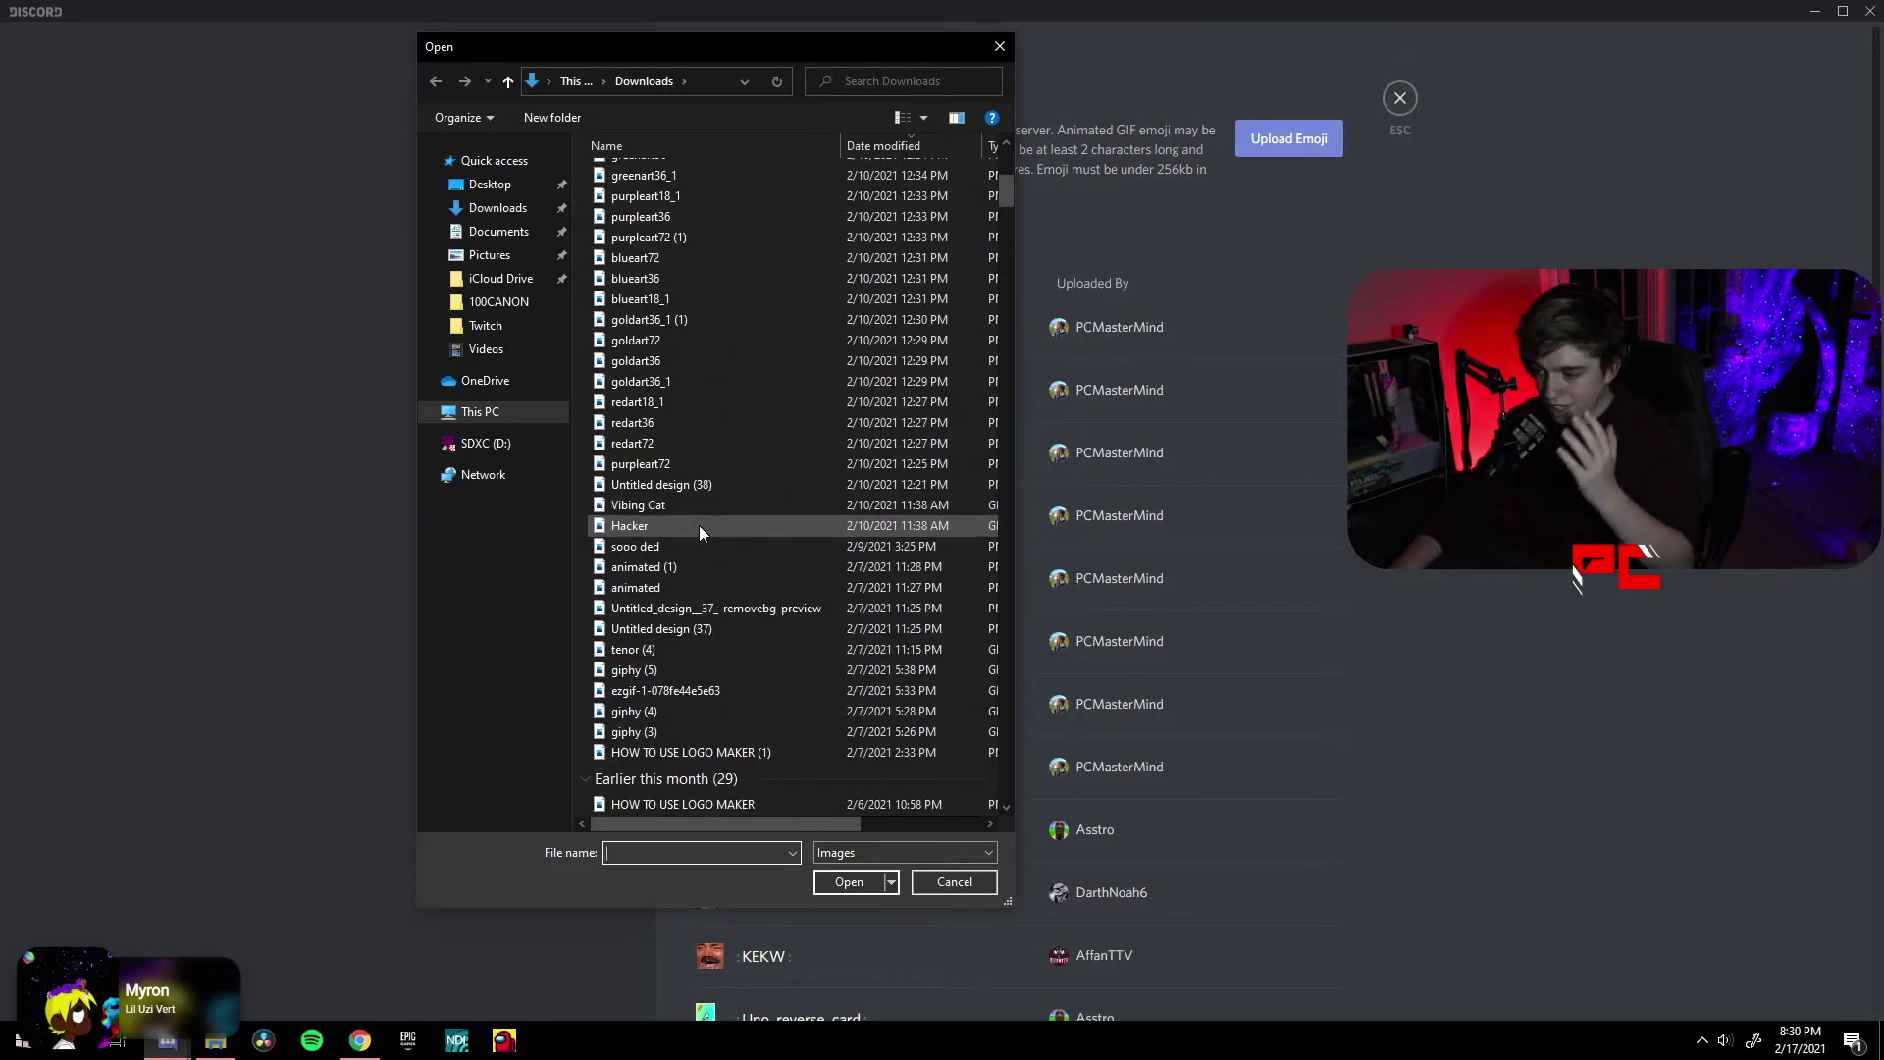
click(664, 527)
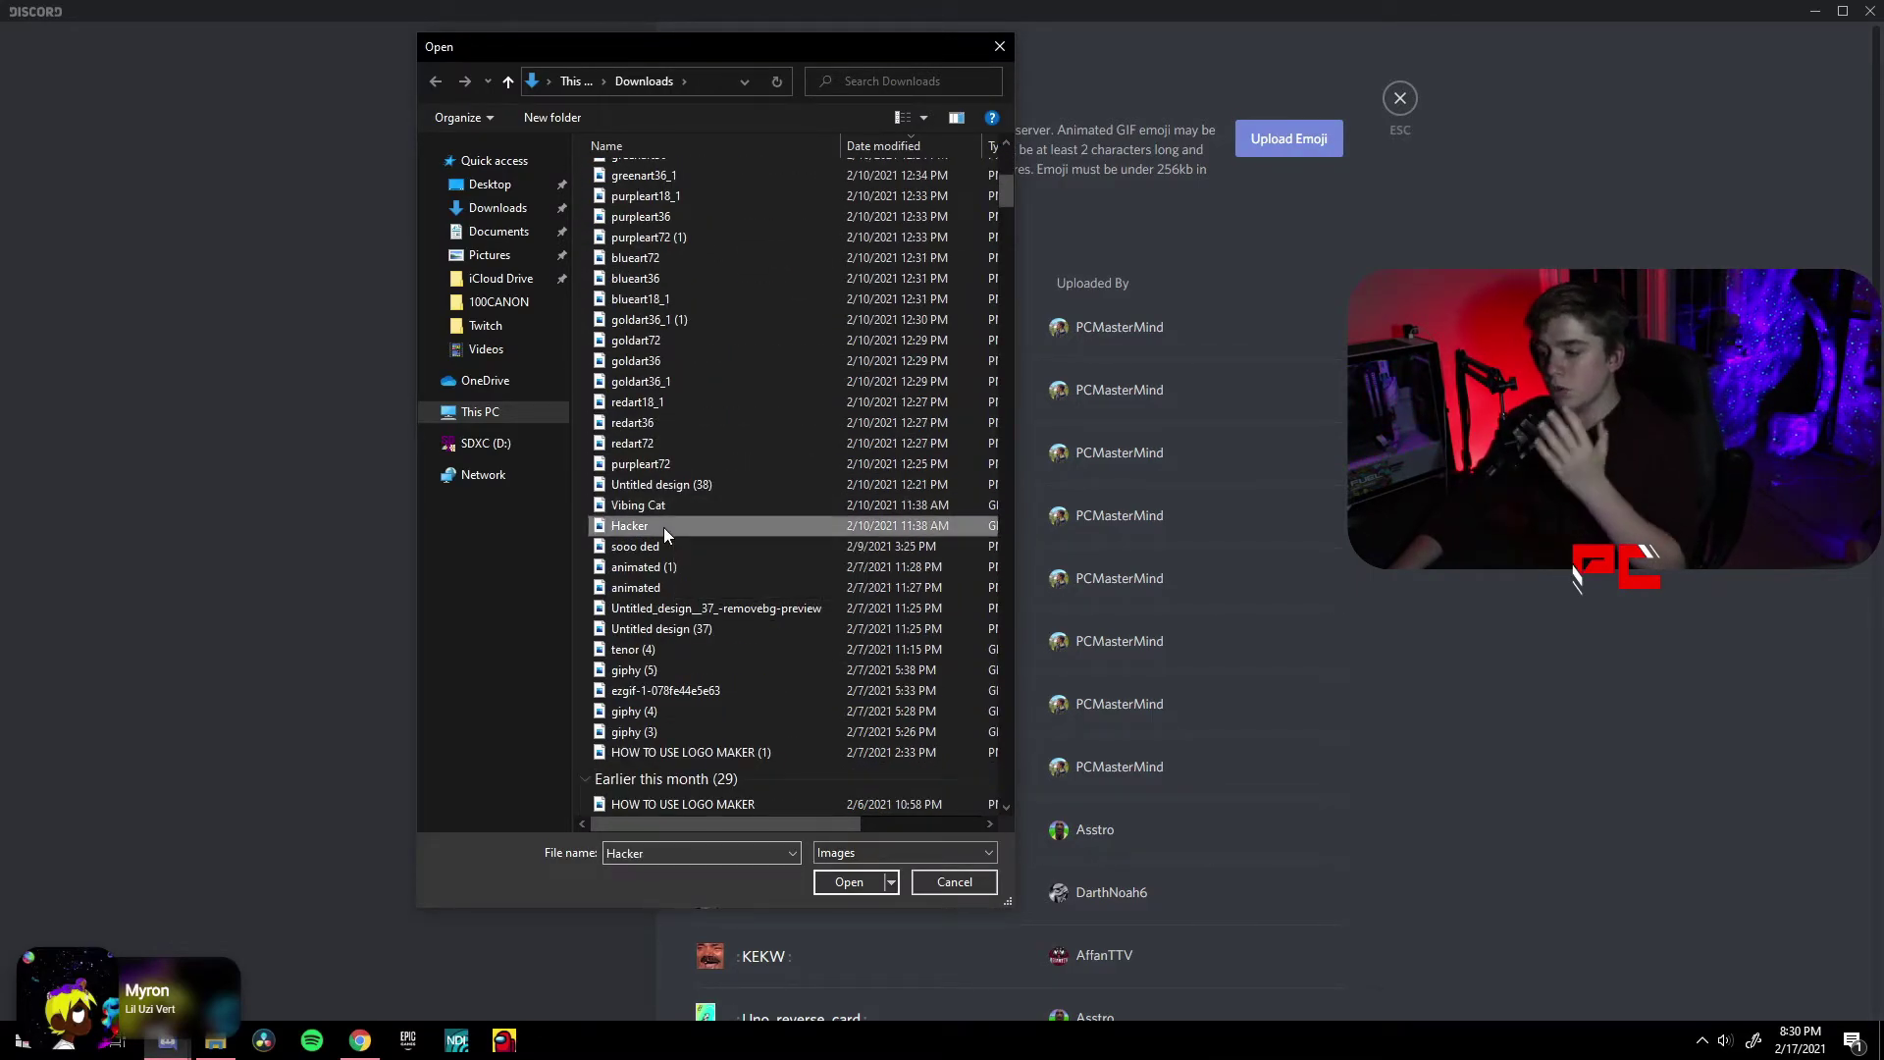
click(850, 882)
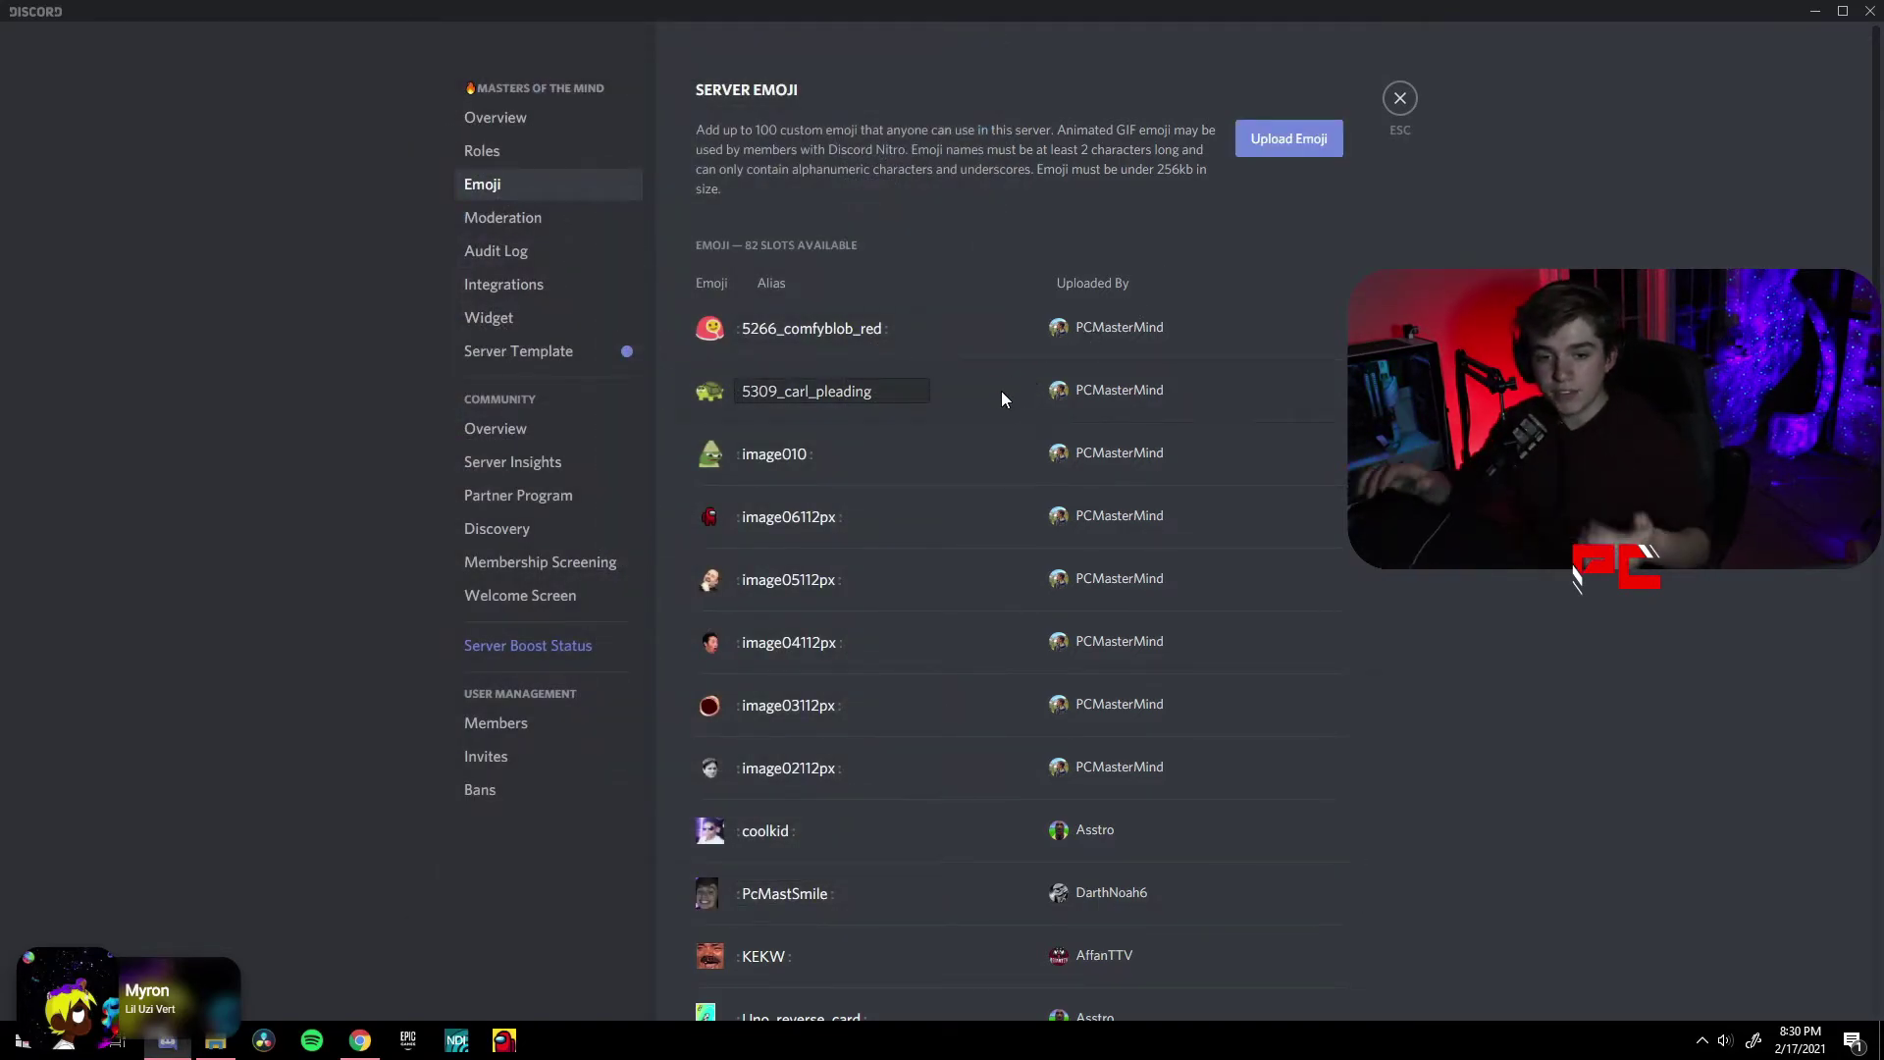
scroll(1002, 391, down, 2)
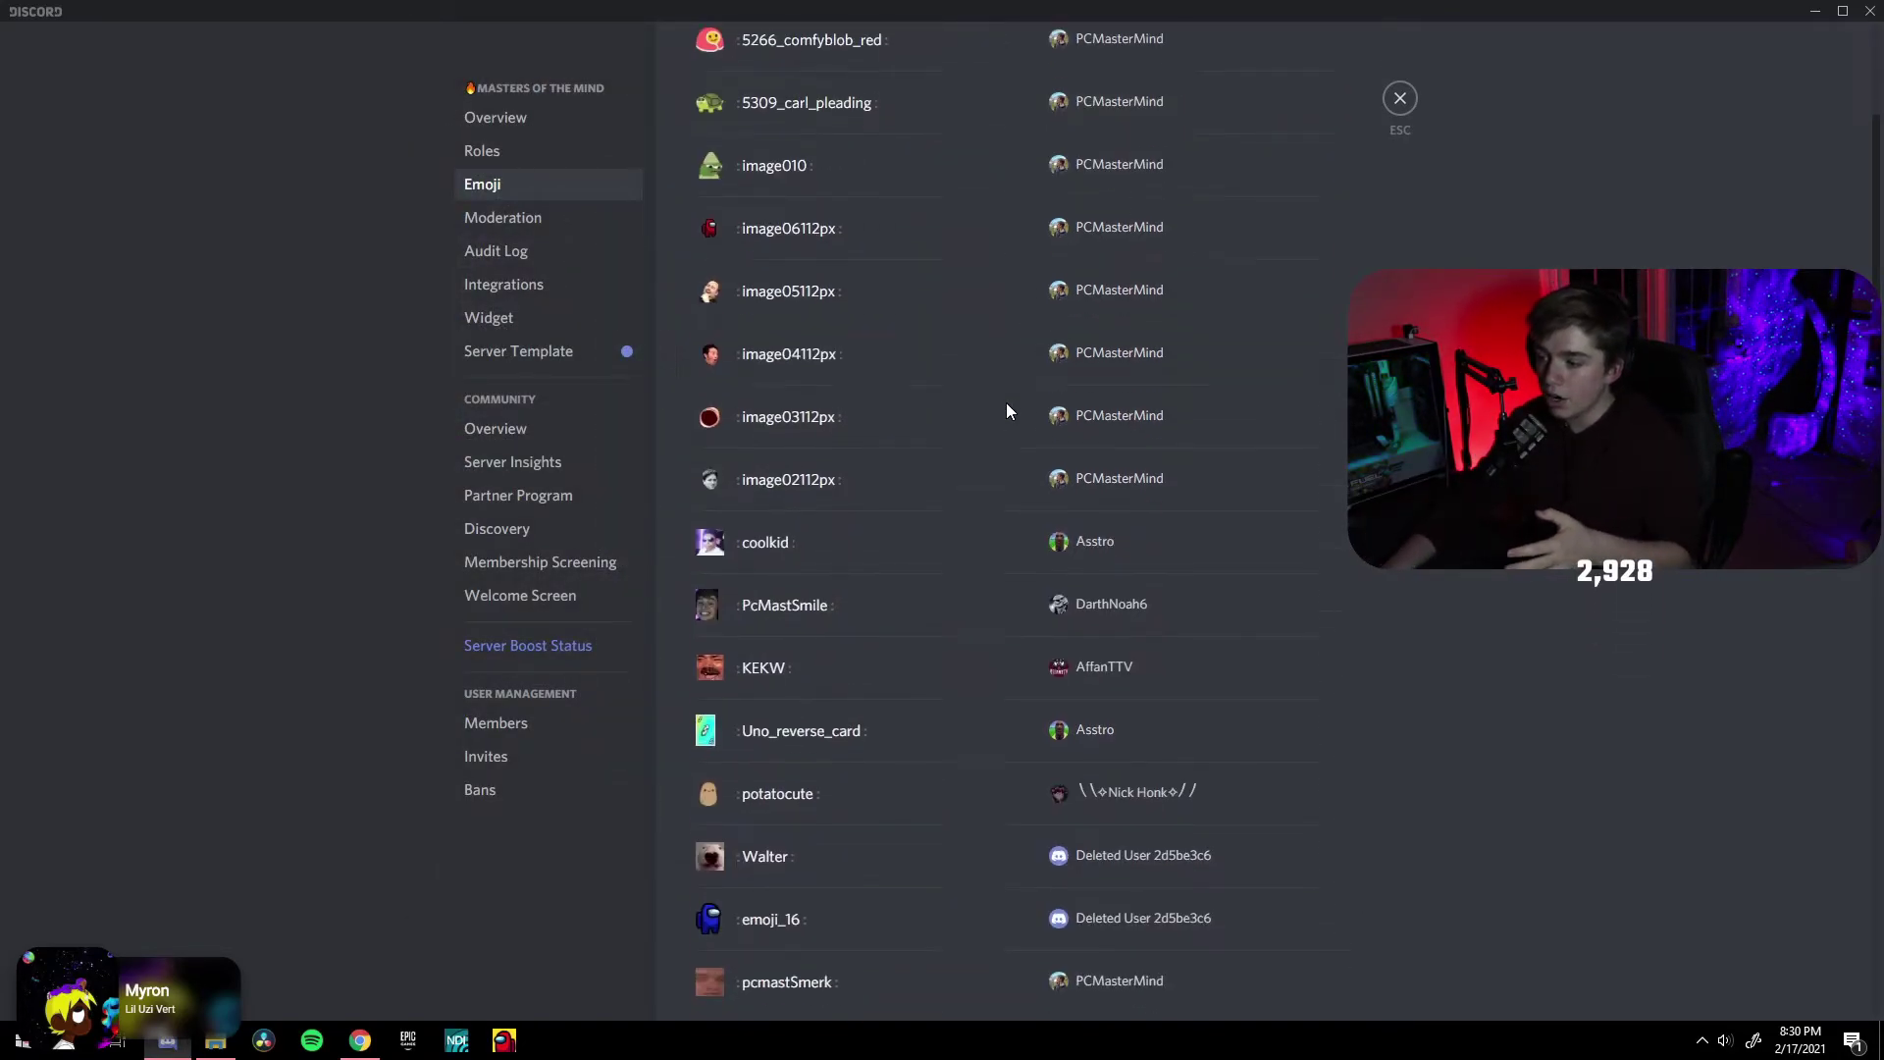
scroll(1005, 402, down, 4)
scroll(1003, 397, down, 3)
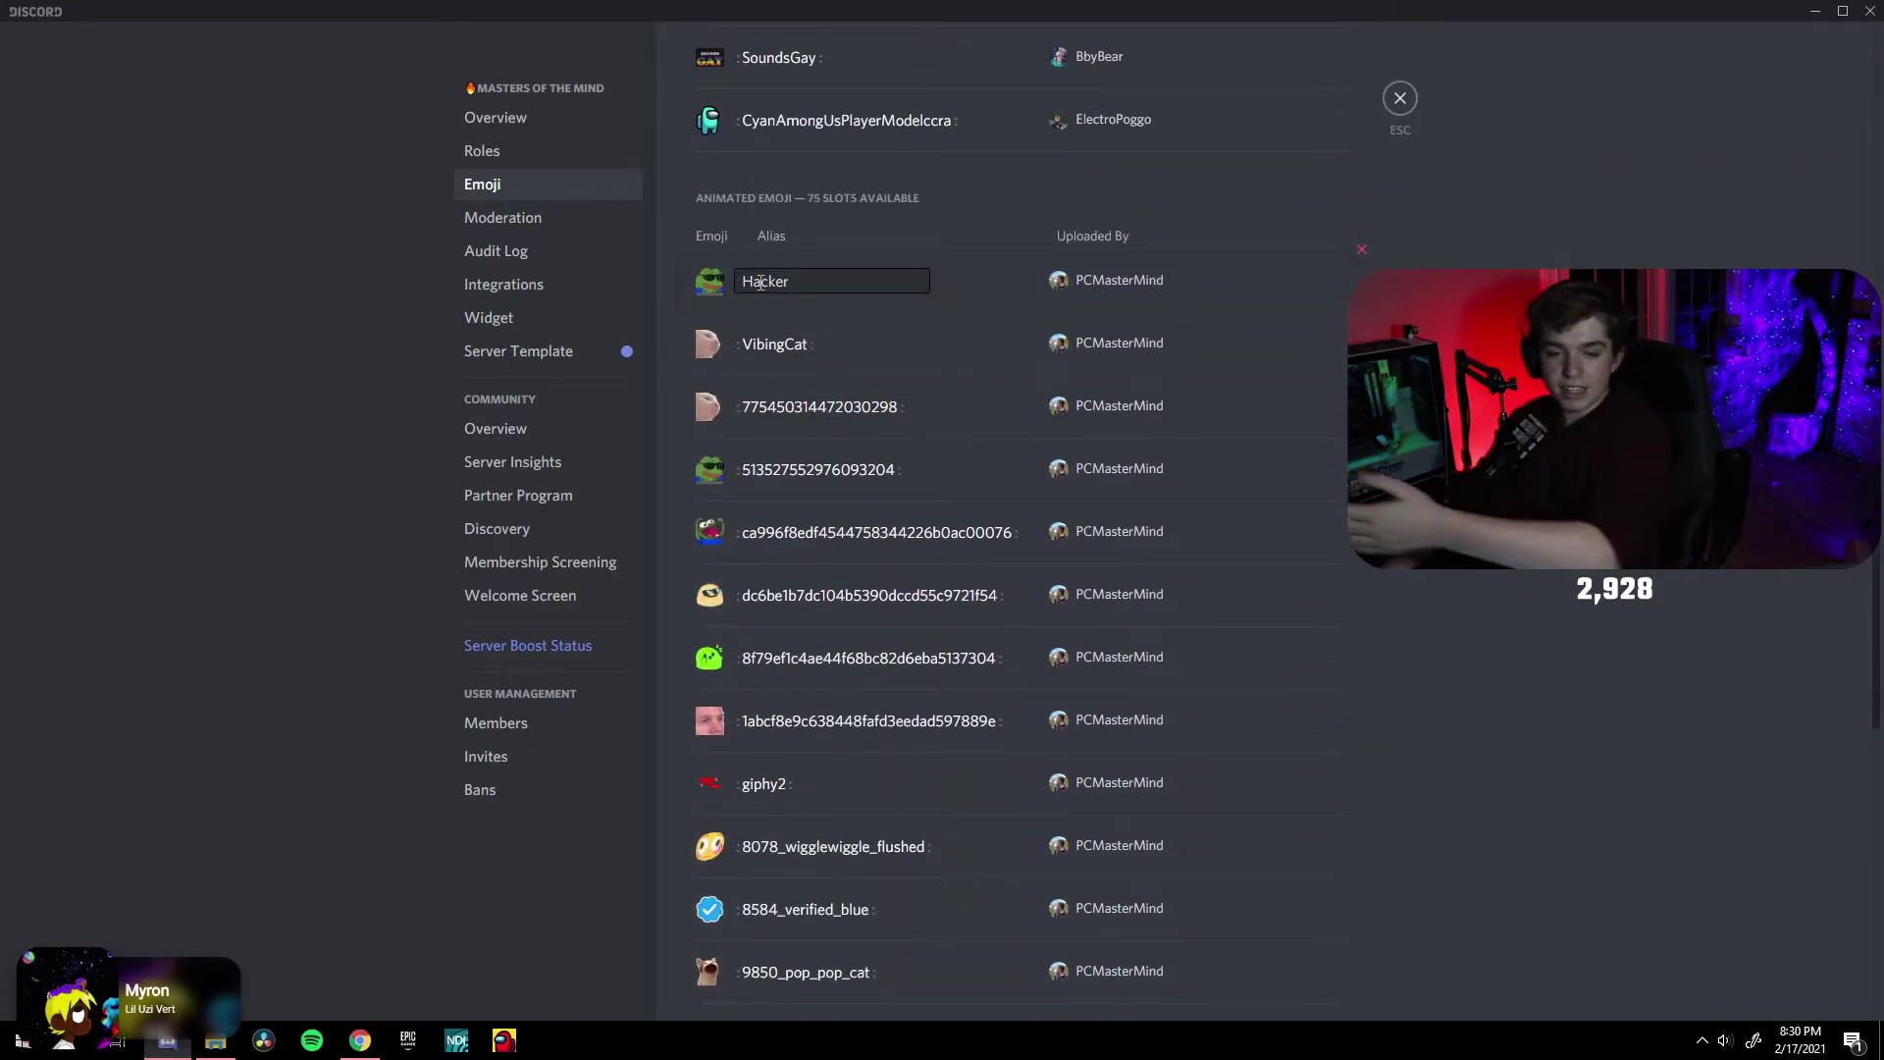